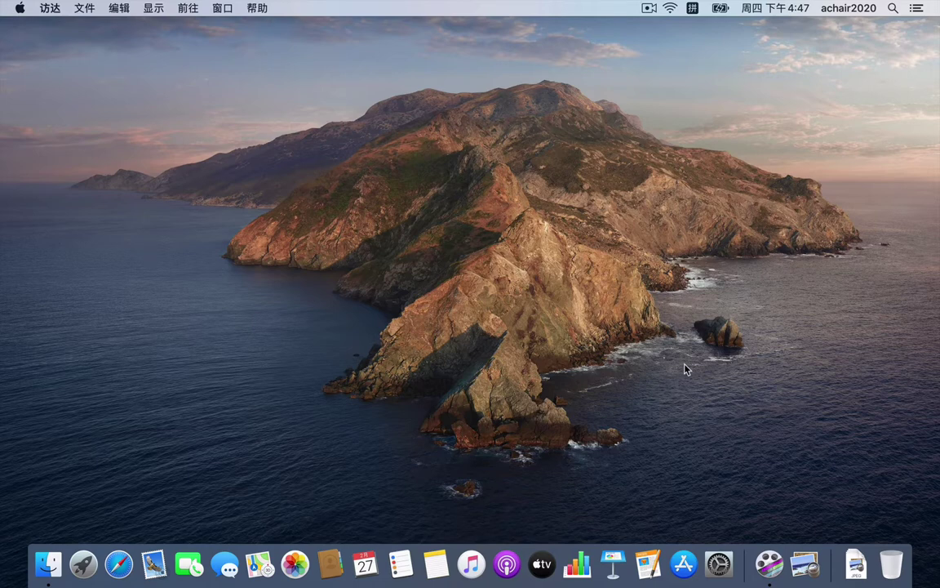
Step: Open the 更多手势 settings of 触控板 in System Preferences and view the finger options for swiping between full-screen apps
{"action": "left_click", "coordinate": [20, 10]}
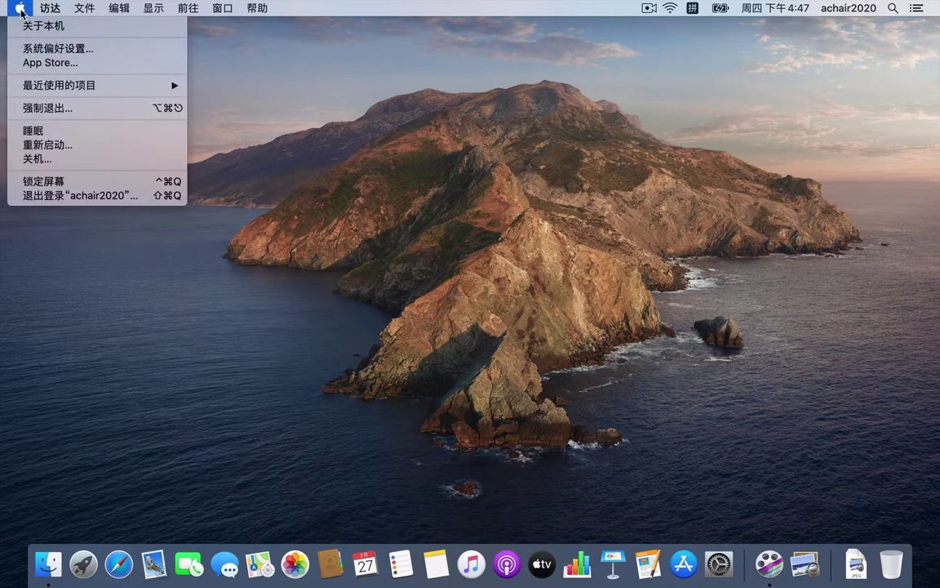
{"action": "left_click", "coordinate": [47, 51]}
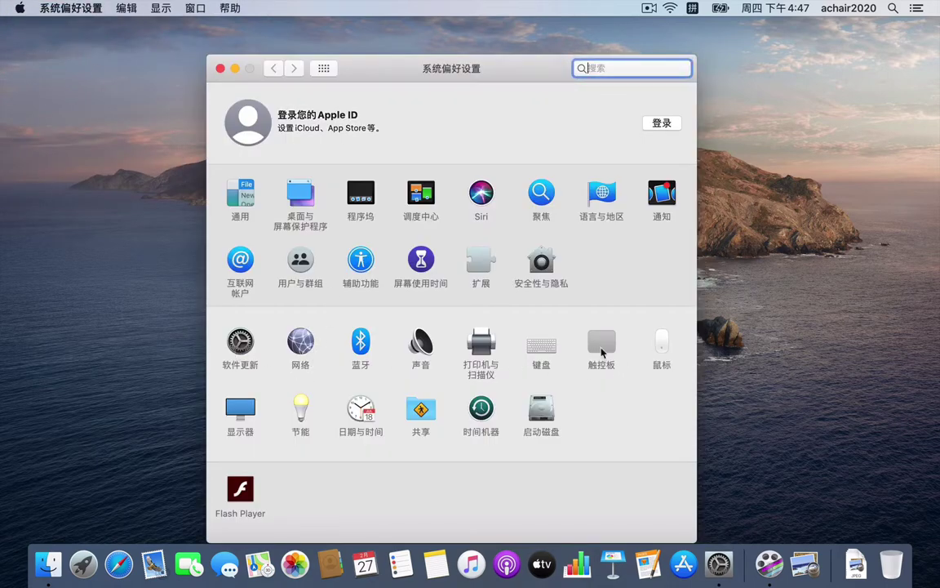
{"action": "left_click", "coordinate": [601, 346]}
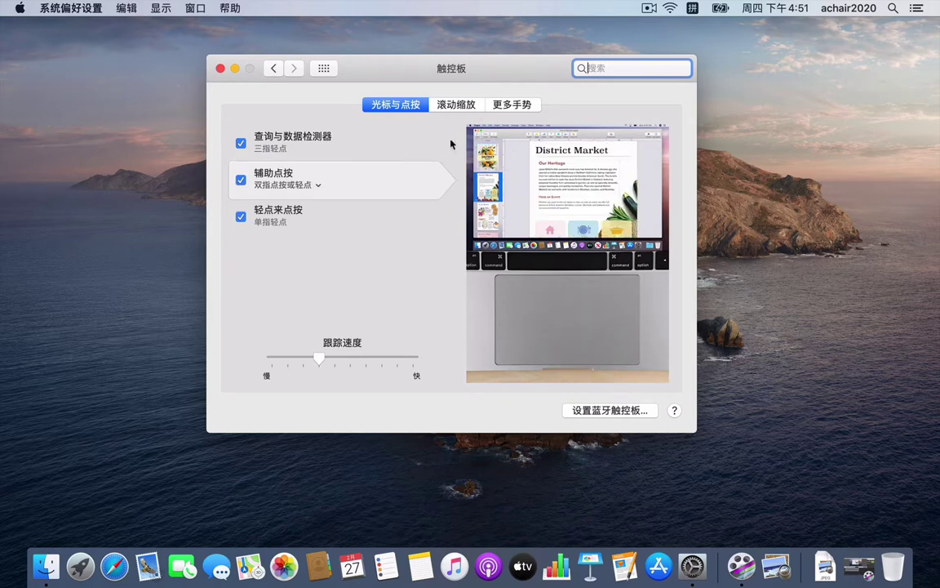
{"action": "left_click", "coordinate": [513, 105]}
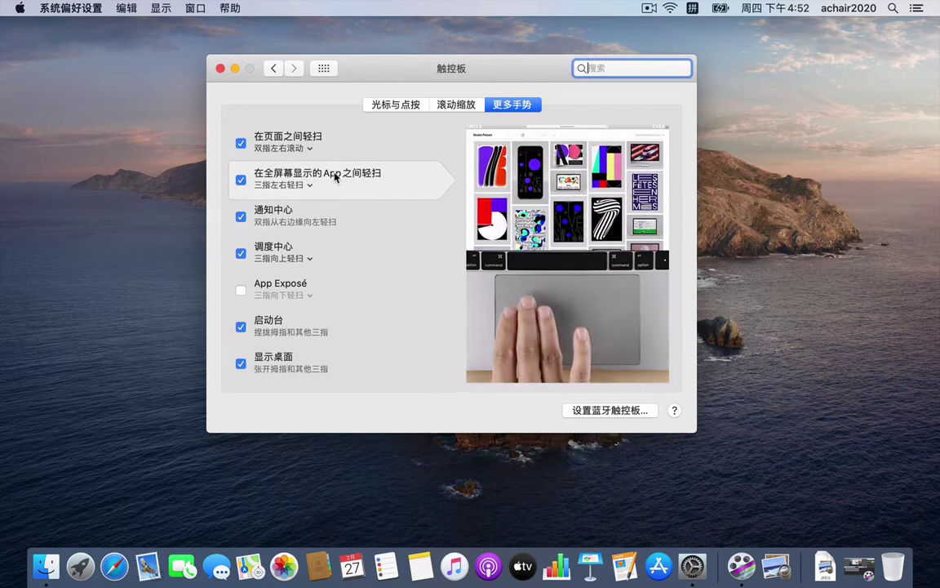
{"action": "left_click", "coordinate": [309, 186]}
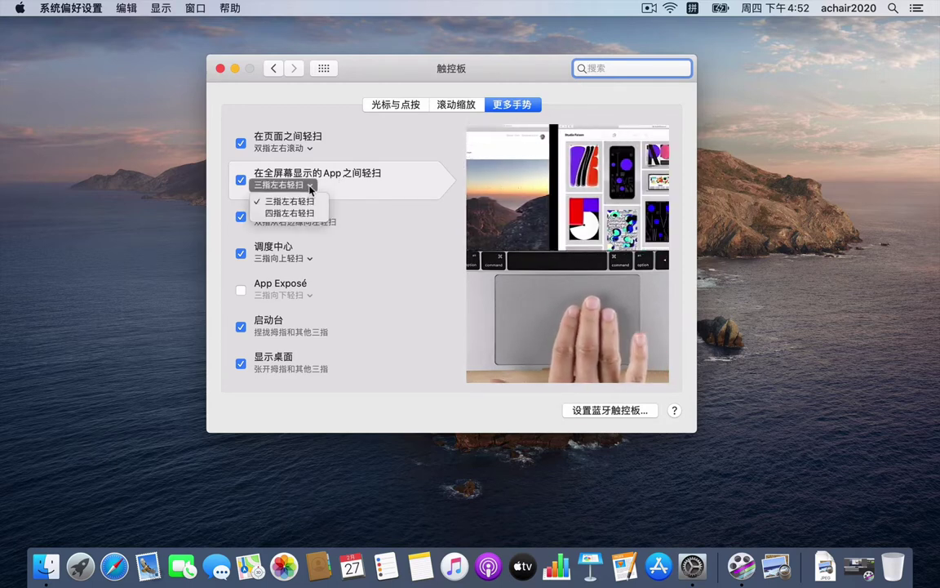
{"action": "left_click", "coordinate": [412, 66]}
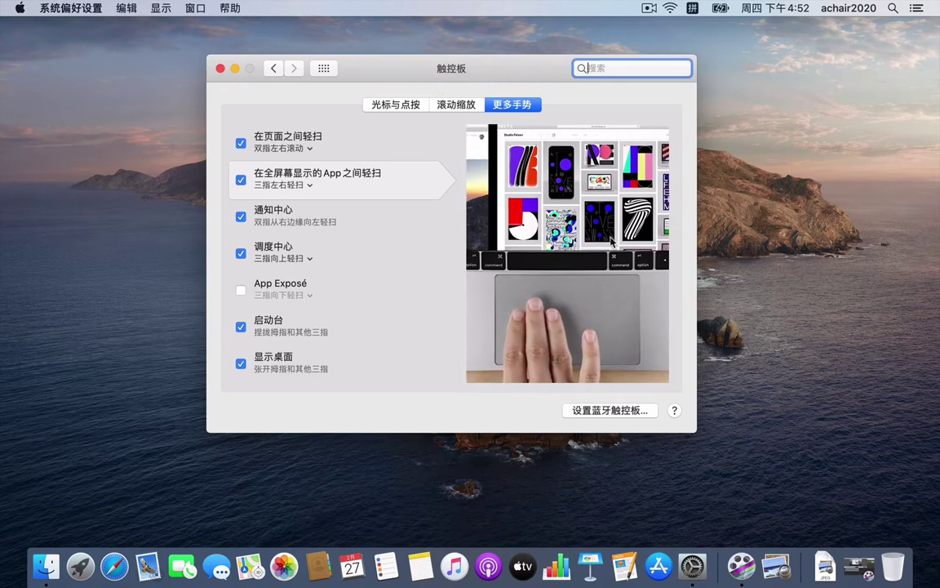
Step: Switch from 桌面1 to the neighbouring desktop and back, twice
{"action": "key", "text": "ctrl+Right"}
{"action": "key", "text": "ctrl+Left"}
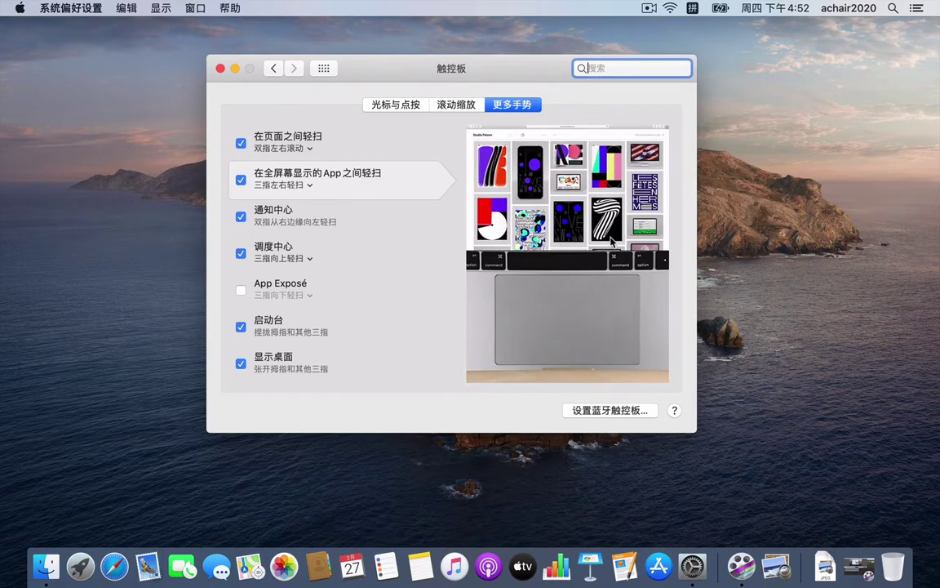
{"action": "key", "text": "ctrl+Right"}
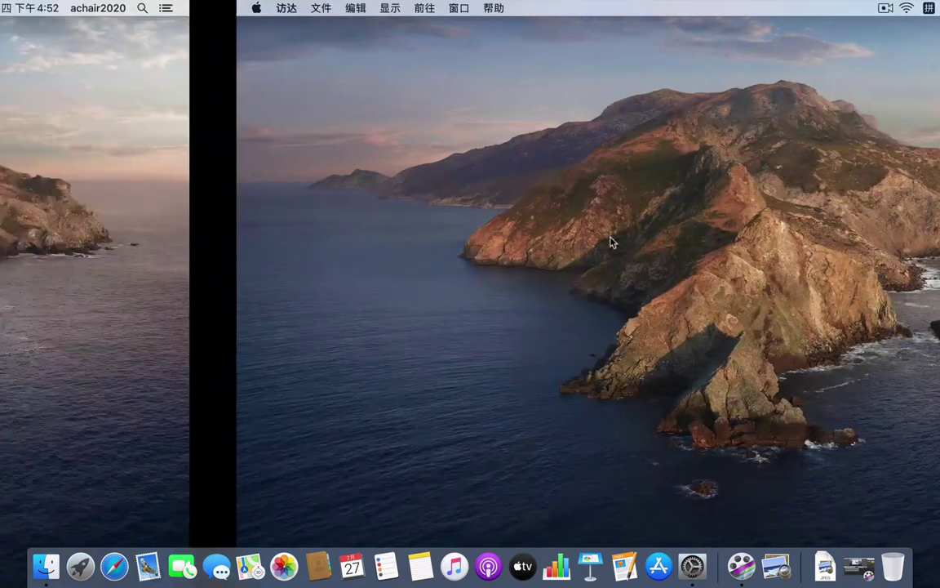
{"action": "key", "text": "ctrl+Left"}
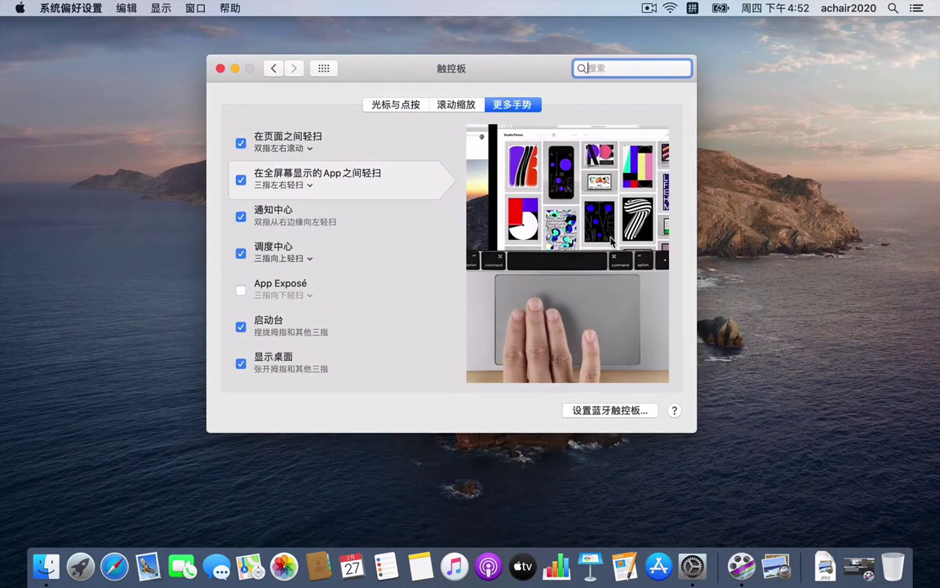
Step: Add two more desktops in Mission Control and return to the Trackpad settings on 桌面1
{"action": "key", "text": "ctrl+Up"}
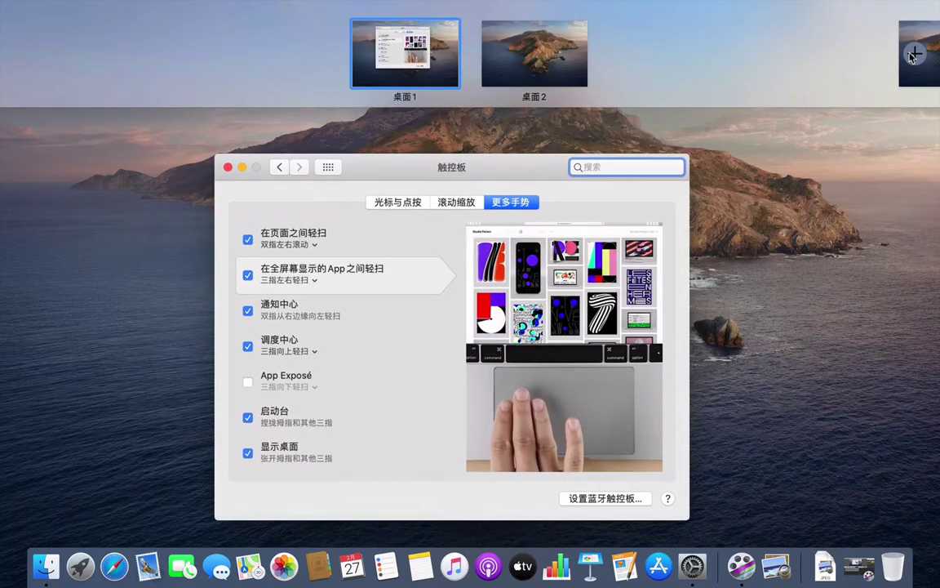
{"action": "left_click", "coordinate": [914, 55]}
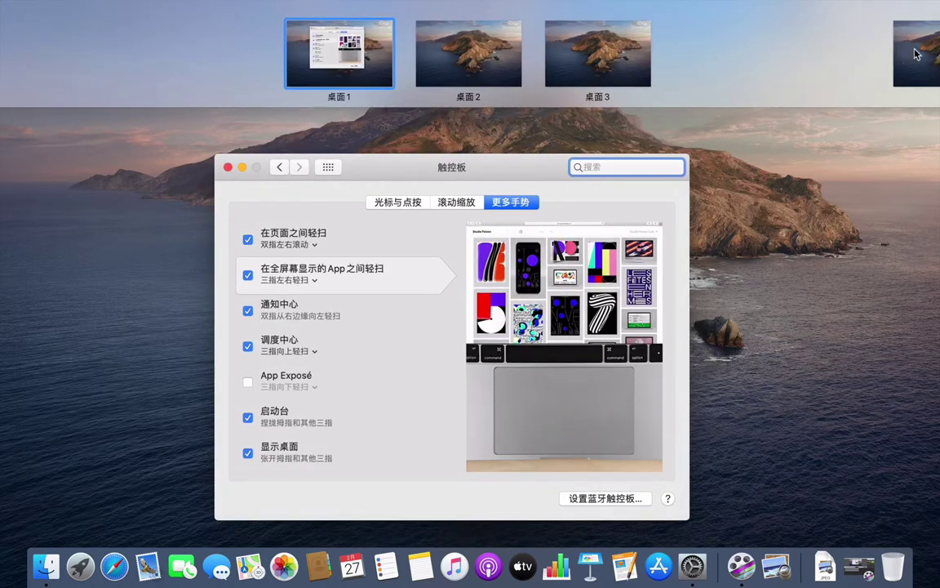
{"action": "left_click", "coordinate": [915, 55]}
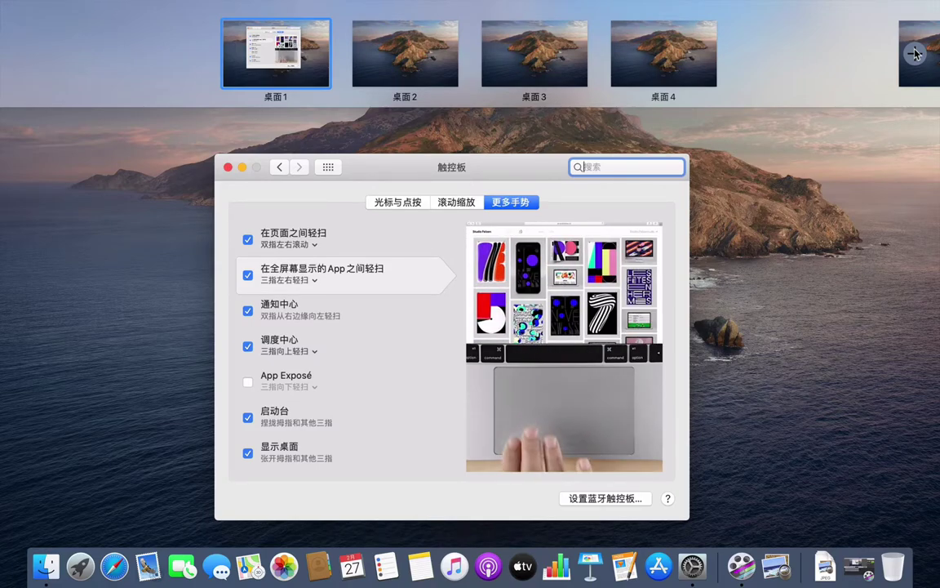
{"action": "left_click", "coordinate": [789, 251]}
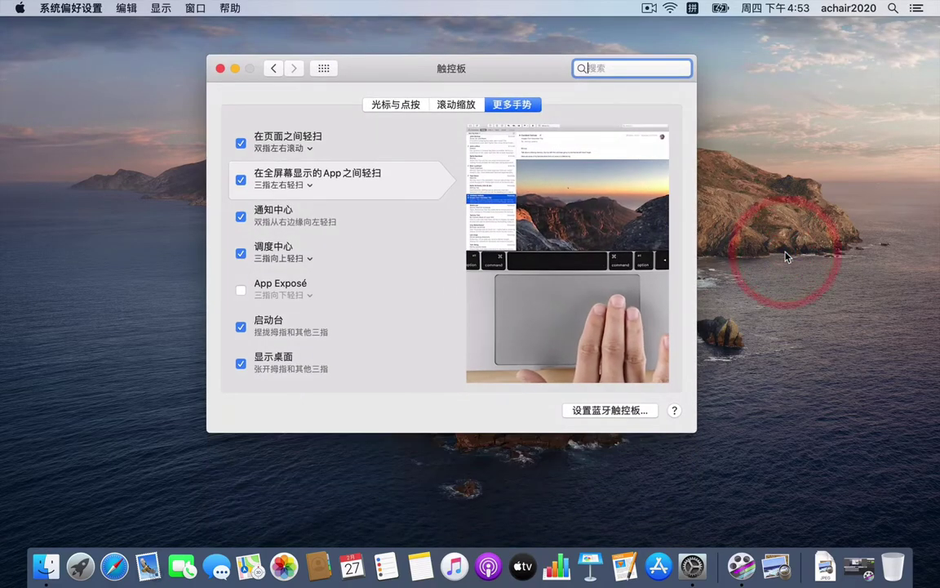
Step: Move across the added desktops and return to the Trackpad settings on 桌面1
{"action": "key", "text": "ctrl+Right"}
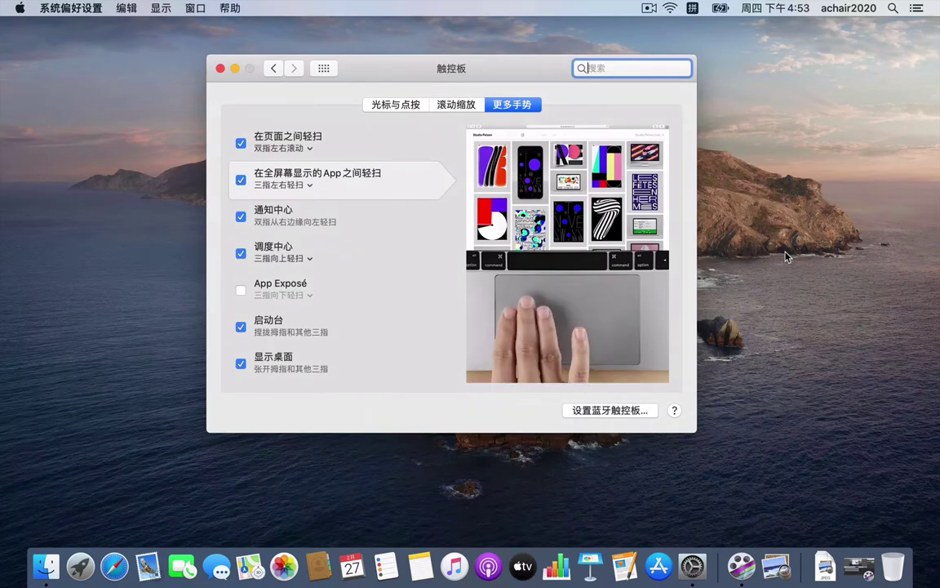
{"action": "key", "text": "ctrl+Right"}
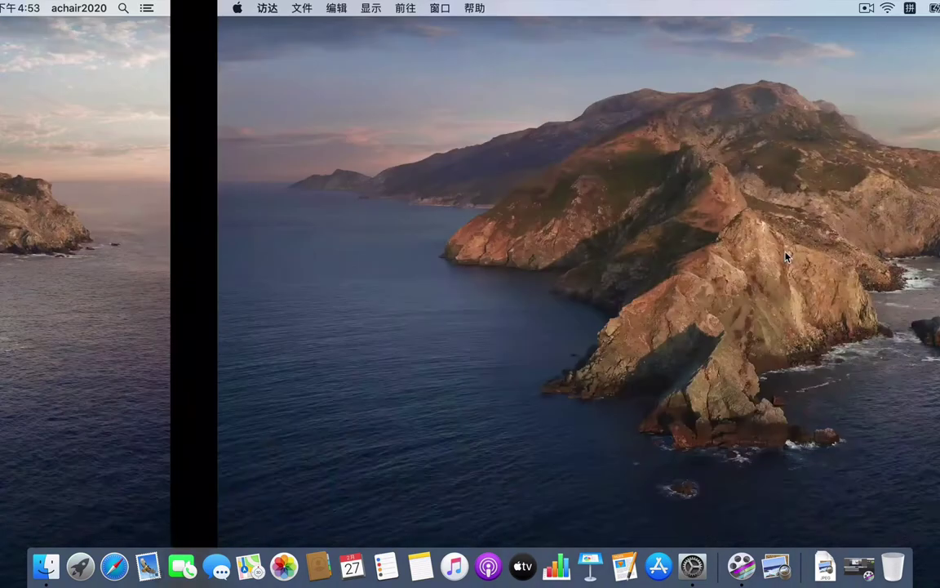
{"action": "key", "text": "ctrl+Left"}
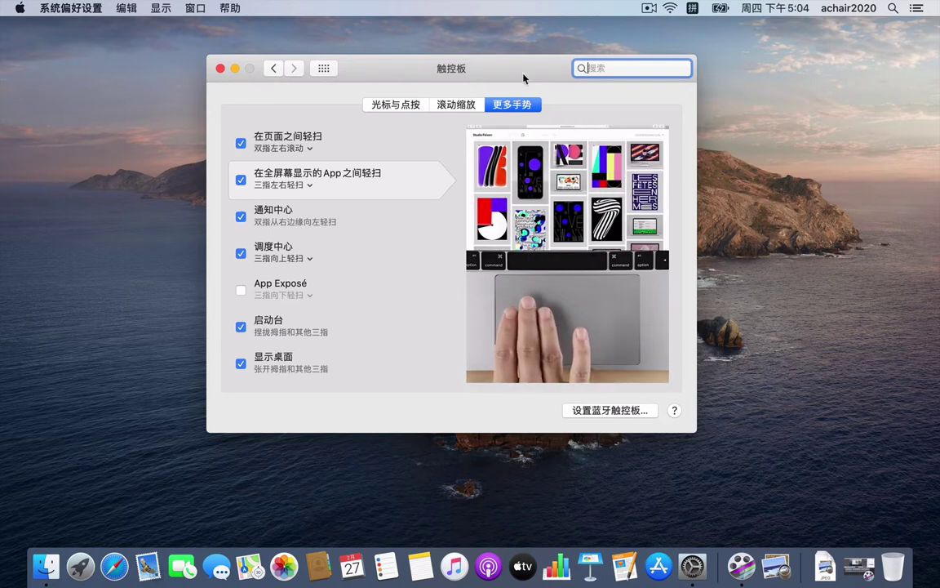
Step: Preview the gesture demonstrations for 调度中心, 启动台 and swiping between full-screen apps, ending on 调度中心
{"action": "left_click", "coordinate": [359, 254]}
{"action": "left_click", "coordinate": [342, 329]}
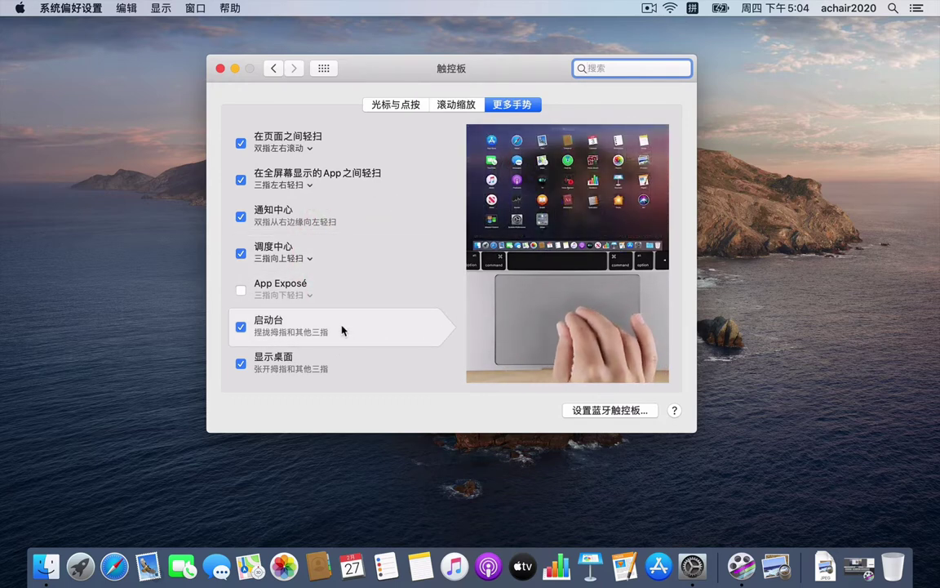
{"action": "left_click", "coordinate": [262, 241]}
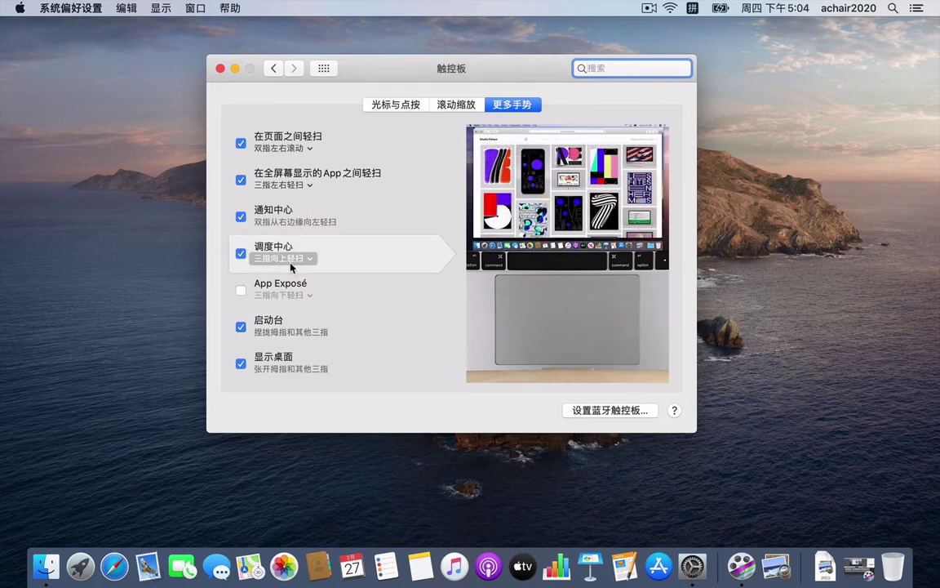
{"action": "left_click", "coordinate": [274, 186]}
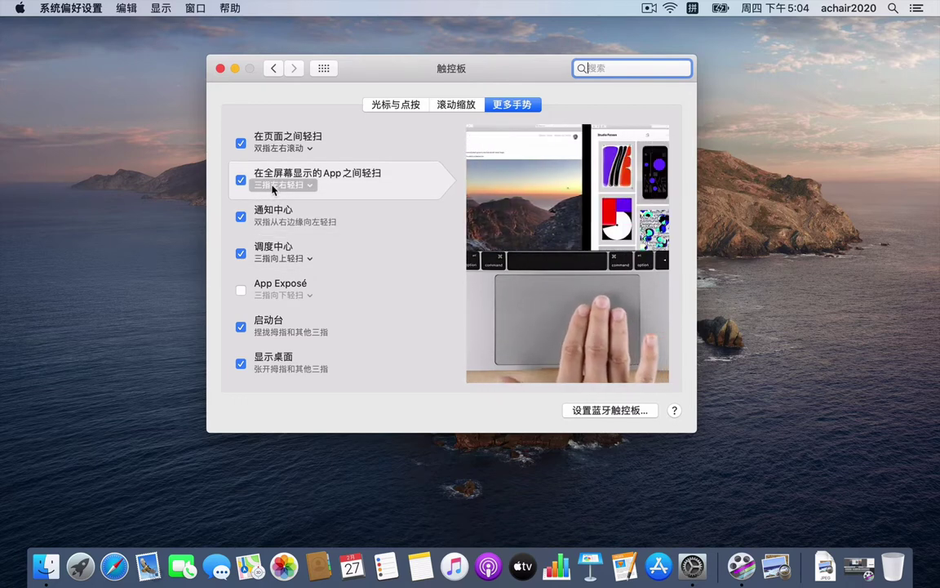
{"action": "left_click", "coordinate": [273, 187]}
{"action": "left_click", "coordinate": [349, 254]}
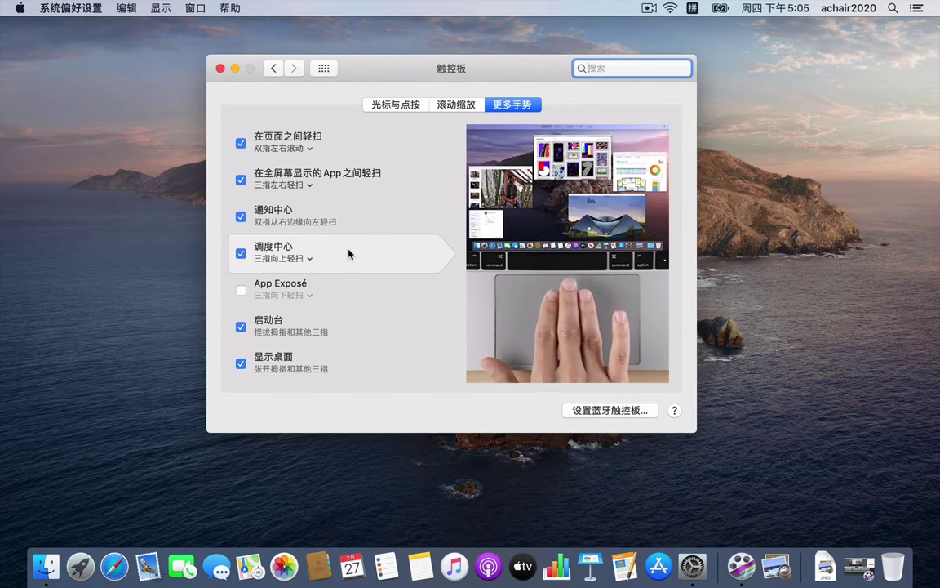
Step: Remove 桌面4 and 桌面3 in Mission Control and switch to 桌面2
{"action": "key", "text": "ctrl+Up"}
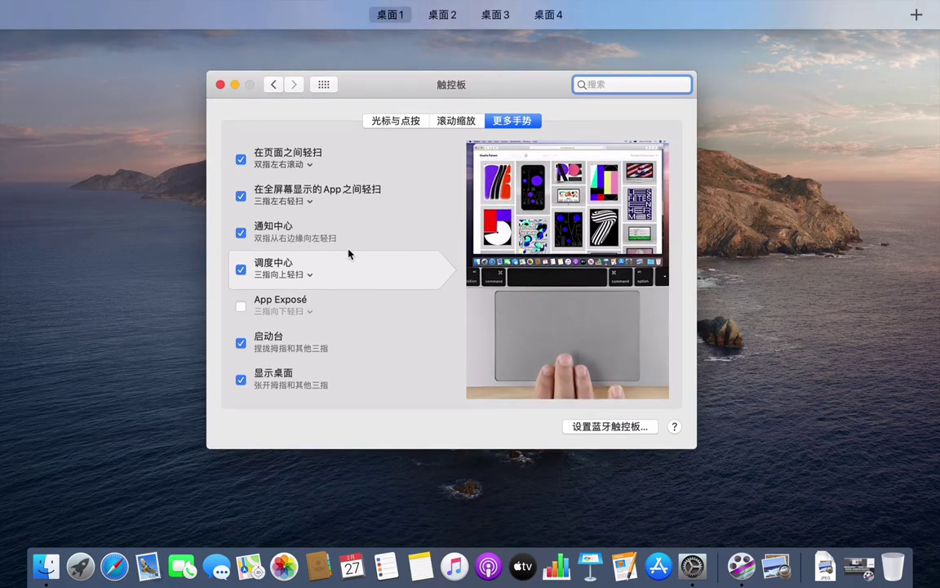
{"action": "mouse_move", "coordinate": [322, 23]}
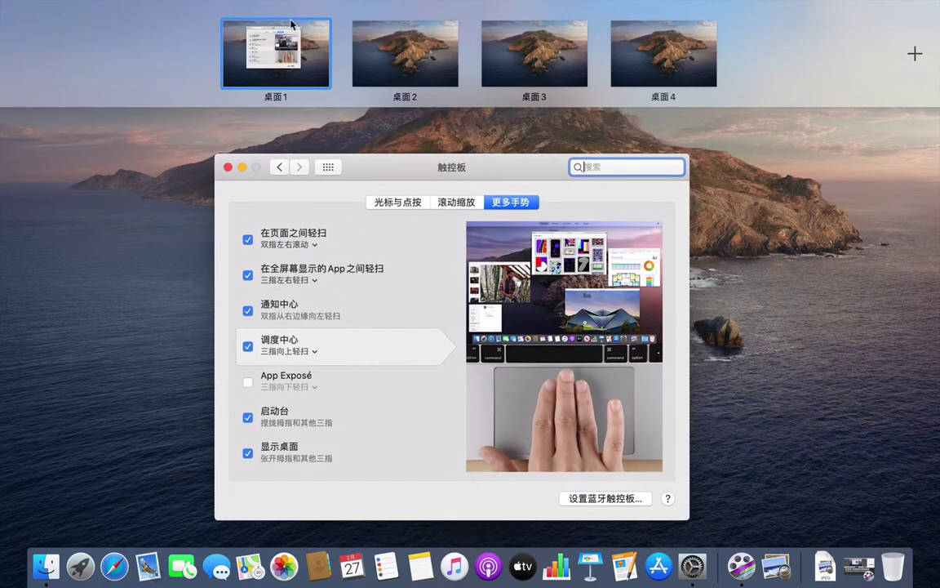
{"action": "mouse_move", "coordinate": [275, 75]}
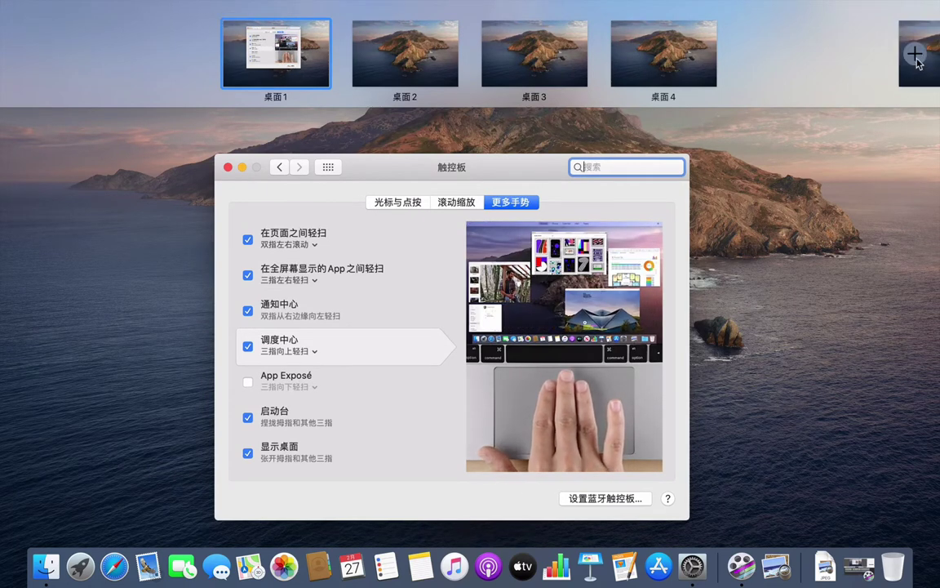
{"action": "mouse_move", "coordinate": [916, 57]}
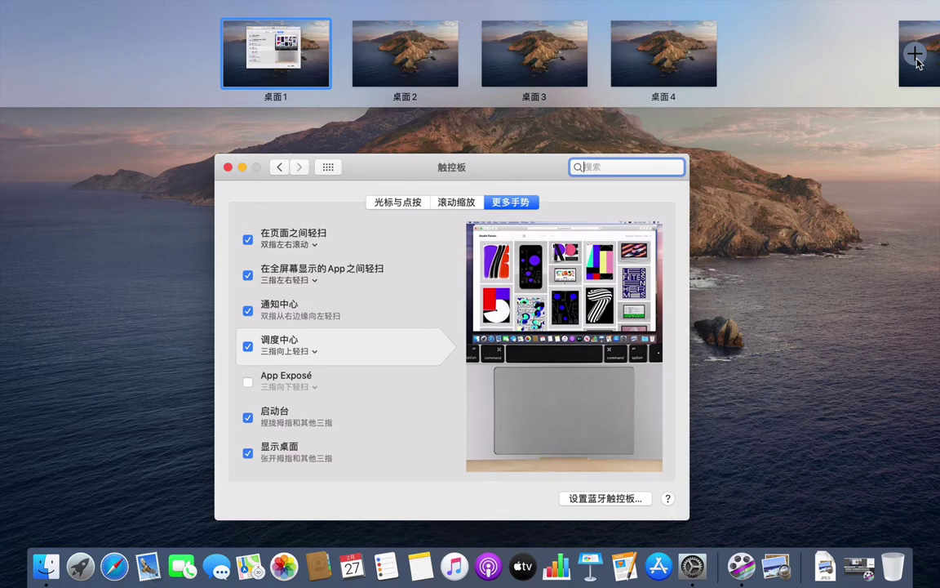
{"action": "left_click", "coordinate": [611, 20]}
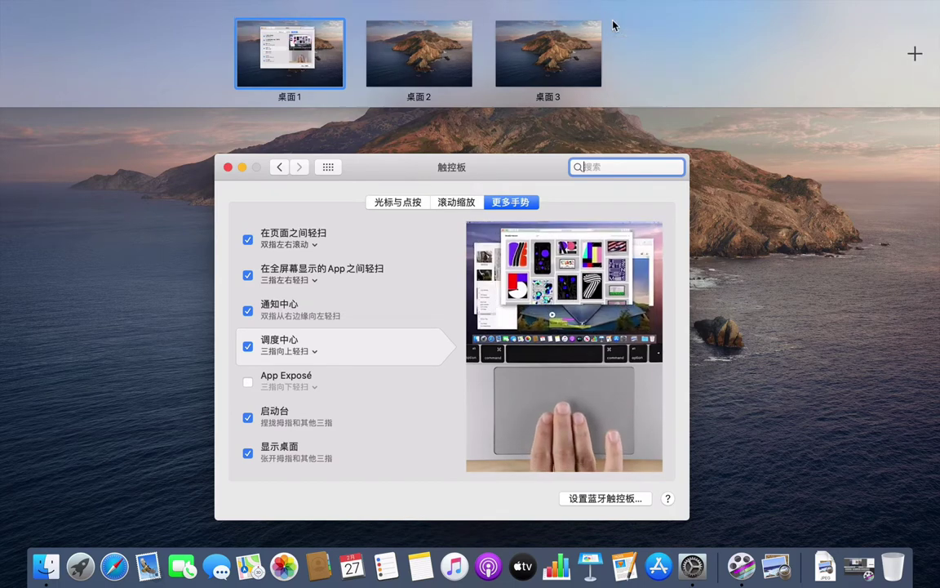
{"action": "left_click", "coordinate": [546, 20]}
{"action": "left_click", "coordinate": [537, 51]}
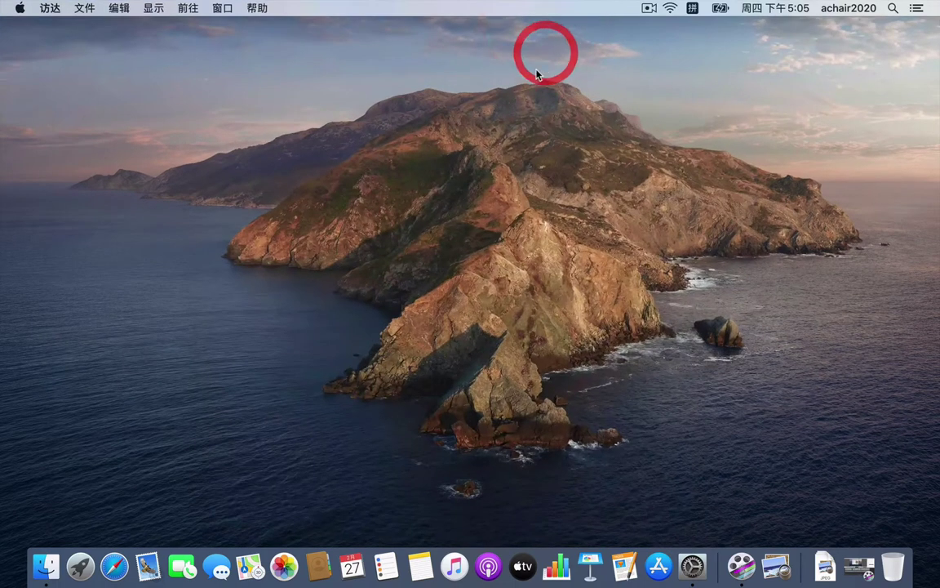
Step: Show Mission Control on 桌面2, go back to 桌面1 from there and leave the overview
{"action": "key", "text": "ctrl+Up"}
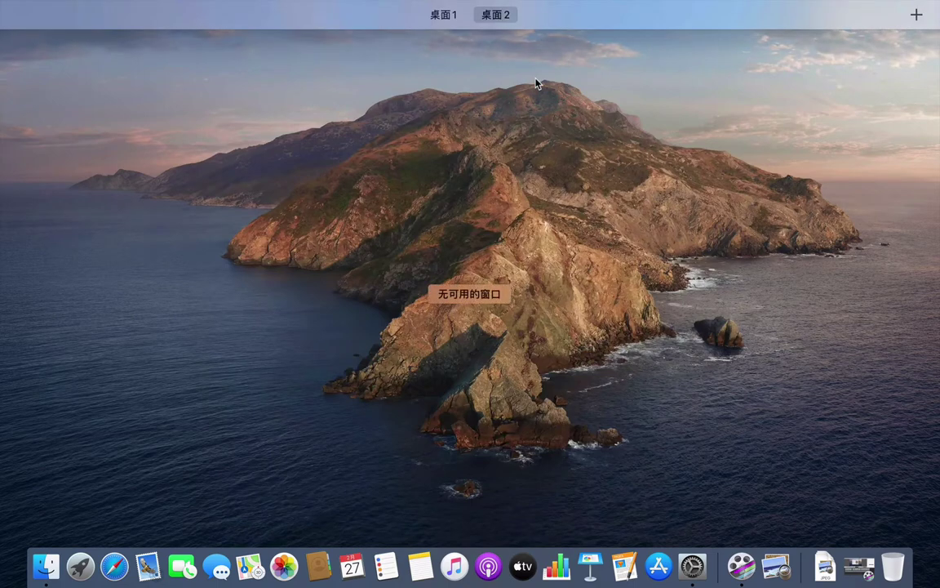
{"action": "key", "text": "ctrl+Left"}
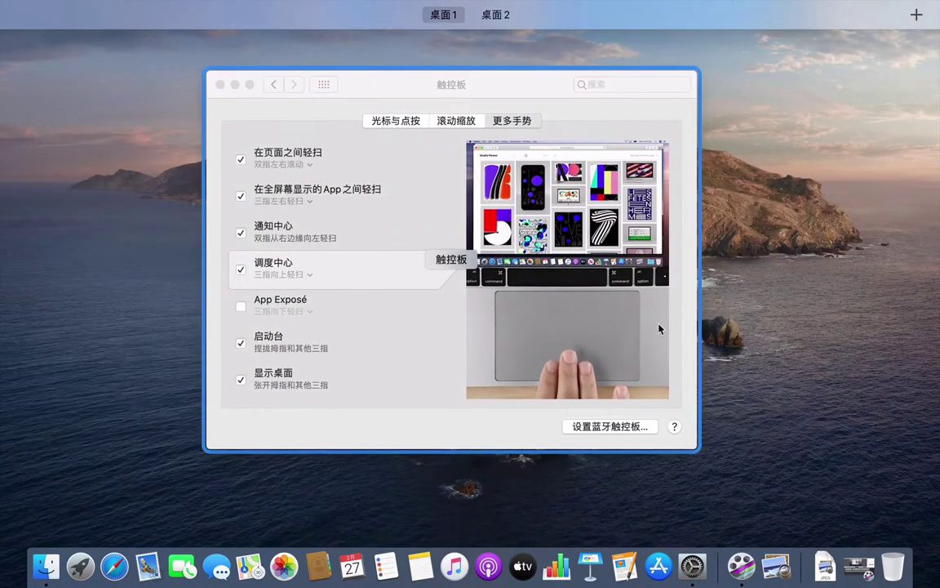
{"action": "left_click", "coordinate": [792, 328]}
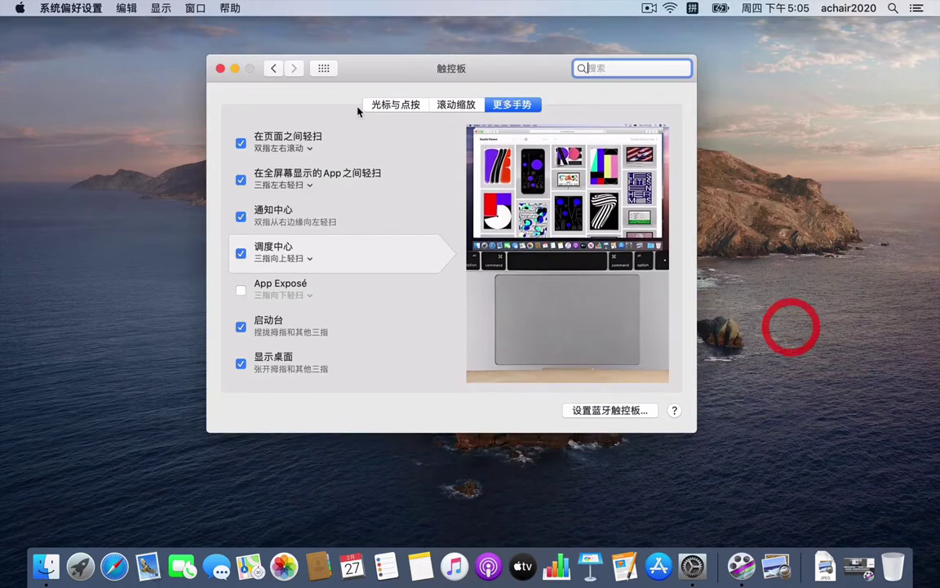
Step: Open a Finder window, shift the Trackpad settings window away from it, and view both windows in Mission Control
{"action": "left_click", "coordinate": [46, 565]}
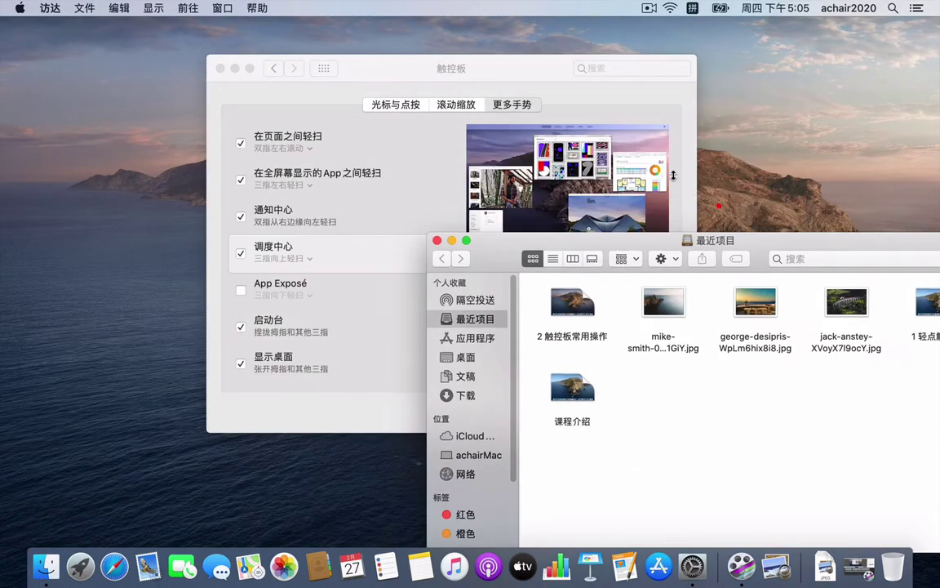
{"action": "left_click_drag", "start_coordinate": [474, 62], "coordinate": [445, 64]}
{"action": "key", "text": "ctrl+Up"}
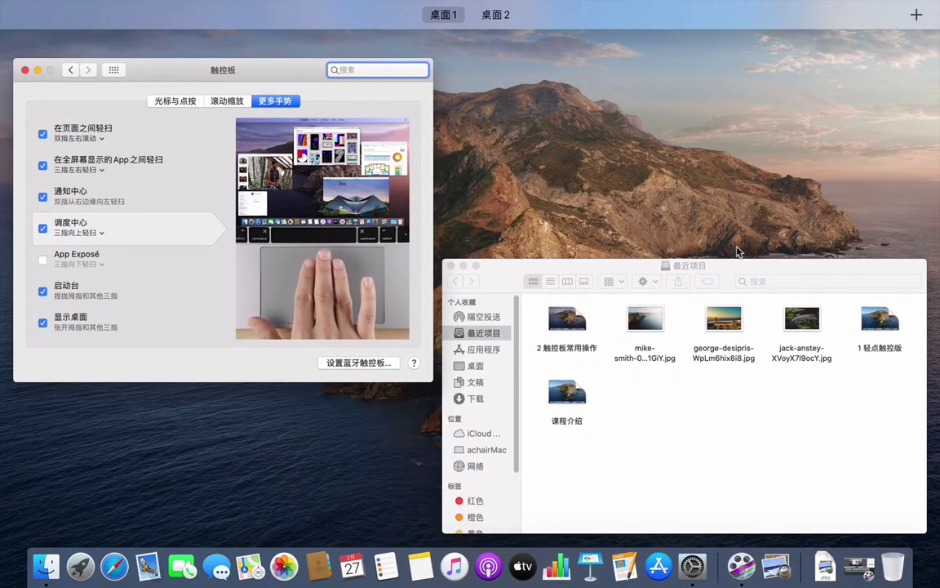
{"action": "left_click", "coordinate": [604, 120]}
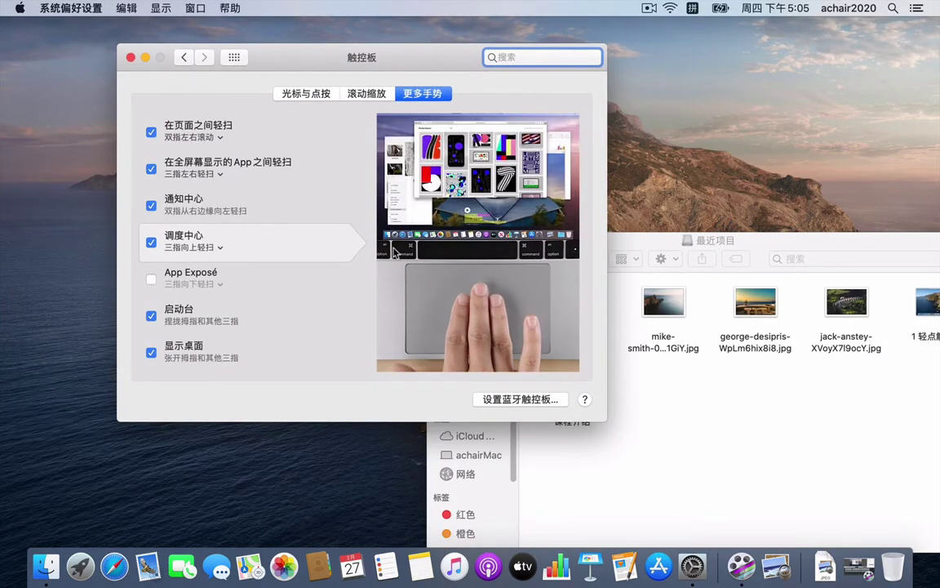
Step: Preview the 启动台 gesture, then open Launchpad, browse its pages and close it
{"action": "left_click", "coordinate": [260, 322]}
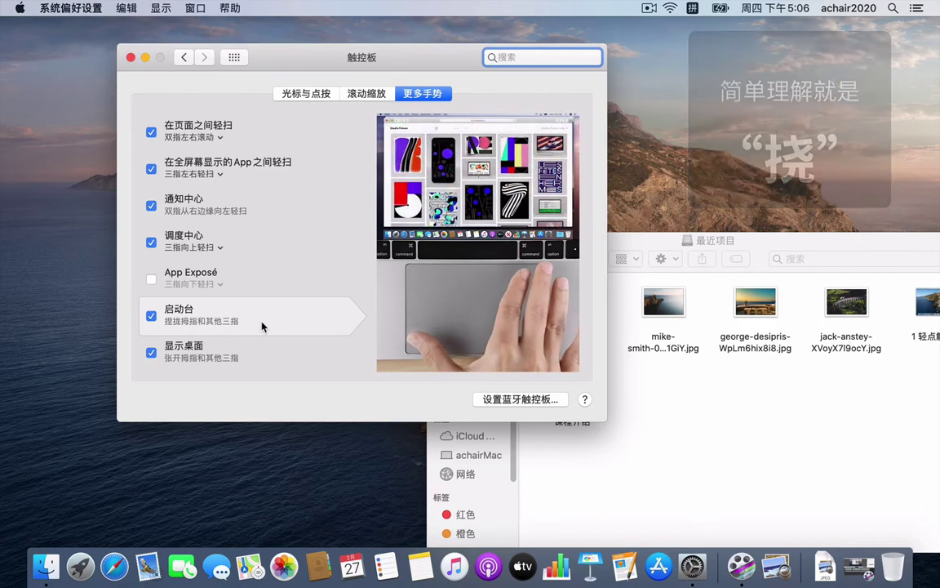
{"action": "key", "text": "F4"}
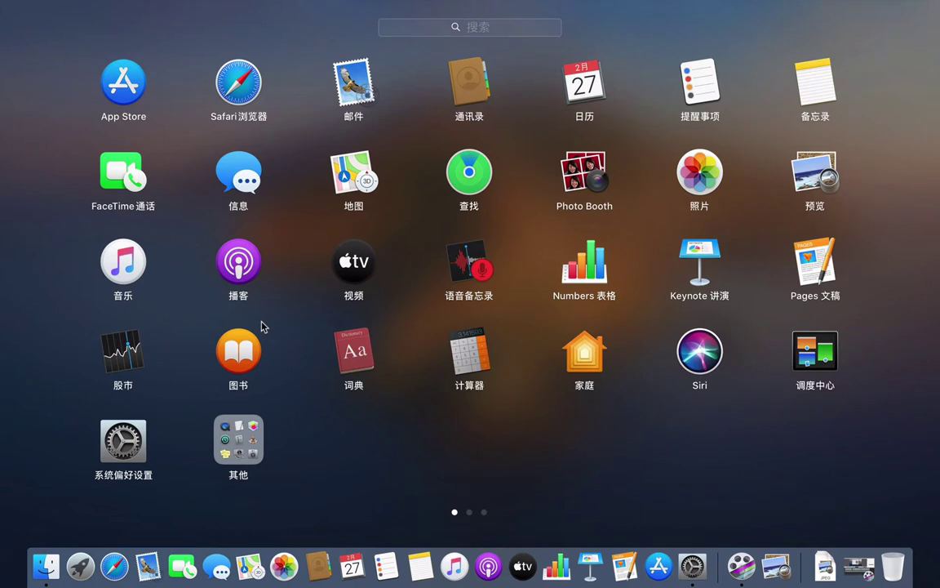
{"action": "scroll", "coordinate": [487, 364], "scroll_direction": "right", "scroll_amount": 5}
{"action": "scroll", "coordinate": [487, 365], "scroll_direction": "left", "scroll_amount": 5}
{"action": "key", "text": "Escape"}
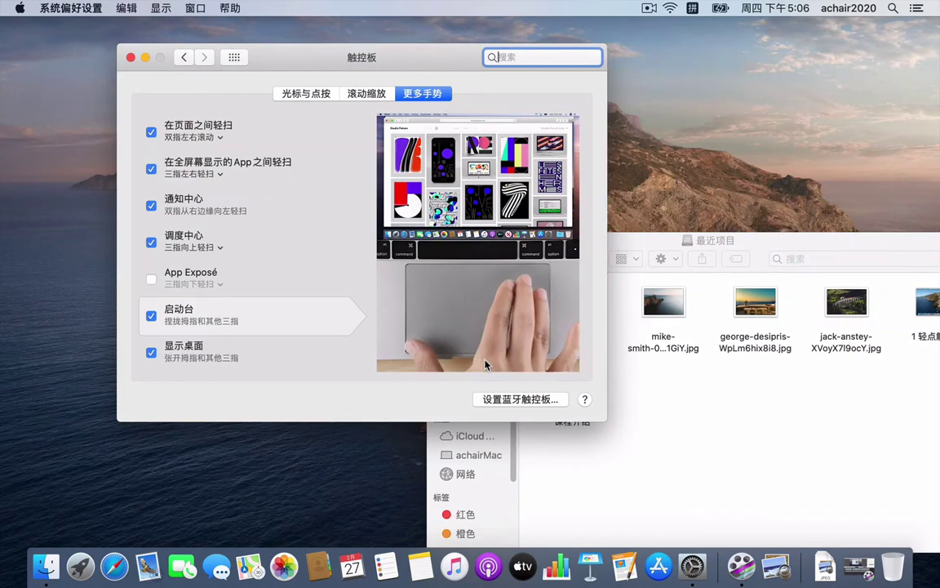
Step: Open Launchpad once more and close it again
{"action": "key", "text": "F4"}
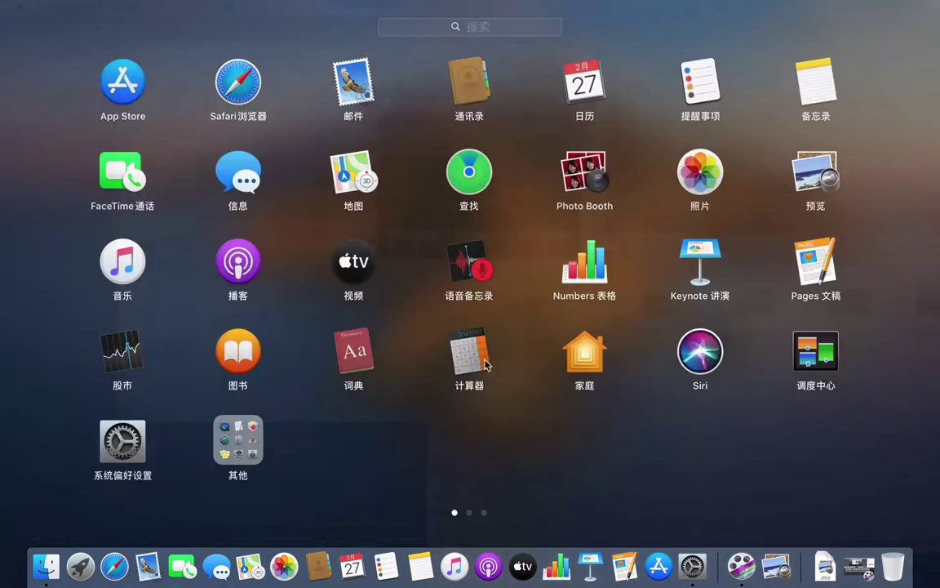
{"action": "key", "text": "Escape"}
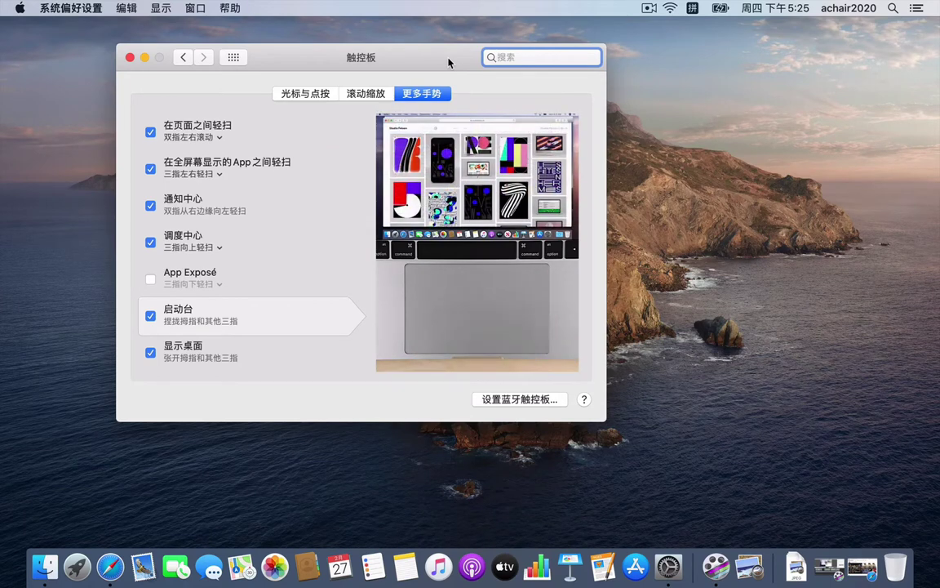
Step: Switch to Safari and scroll the achair.cn home page up and down with two fingers and with its scrollbar
{"action": "left_click", "coordinate": [110, 566]}
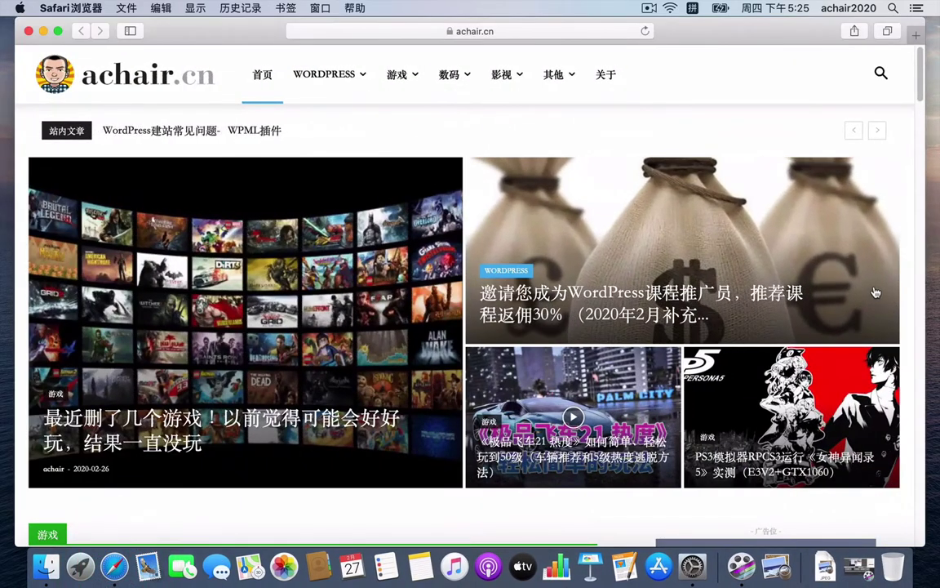
{"action": "scroll", "coordinate": [723, 364], "scroll_direction": "down", "scroll_amount": 5}
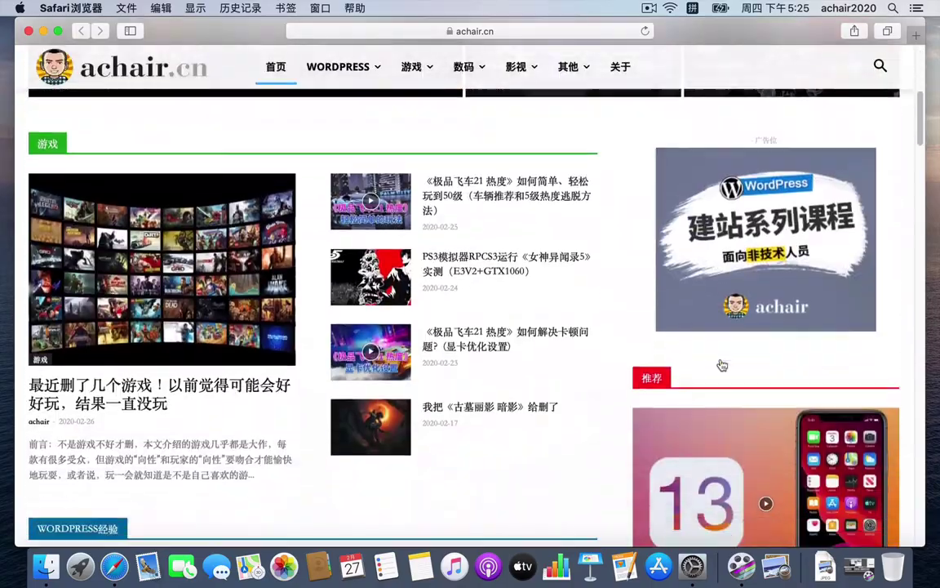
{"action": "scroll", "coordinate": [575, 309], "scroll_direction": "up", "scroll_amount": 5}
{"action": "scroll", "coordinate": [575, 309], "scroll_direction": "down", "scroll_amount": 10}
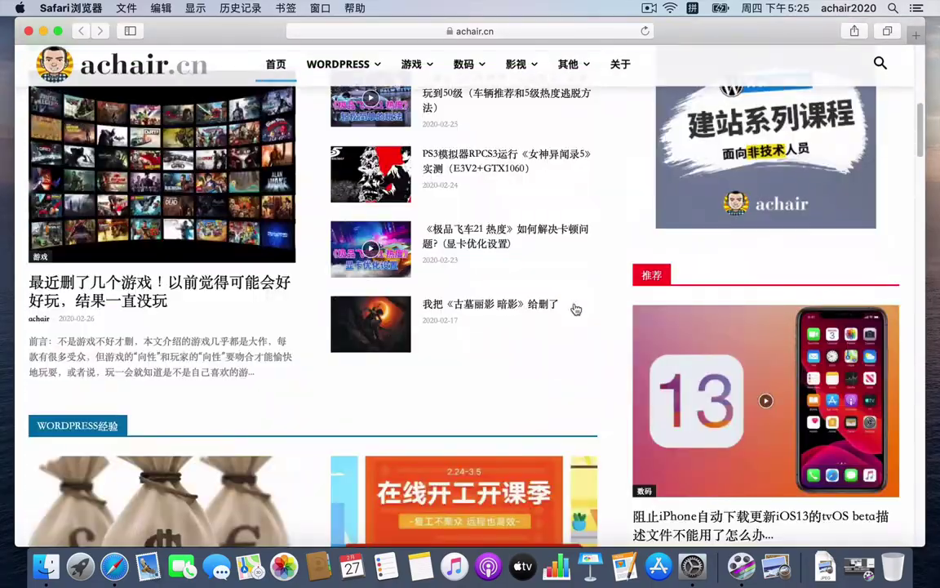
{"action": "scroll", "coordinate": [577, 311], "scroll_direction": "up", "scroll_amount": 8}
{"action": "scroll", "coordinate": [577, 311], "scroll_direction": "down", "scroll_amount": 6}
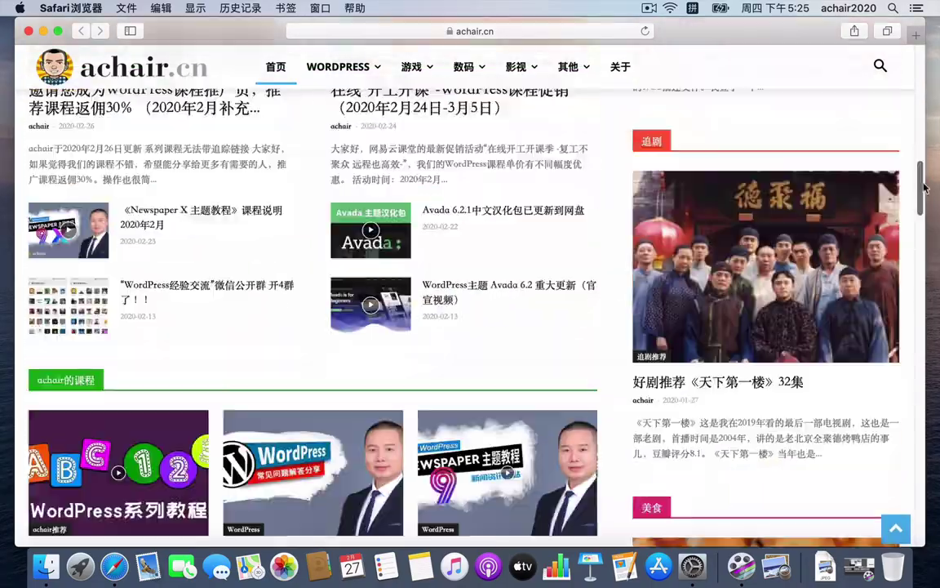
{"action": "left_click", "coordinate": [920, 191]}
{"action": "mouse_move", "coordinate": [920, 190]}
{"action": "left_mouse_down"}
{"action": "mouse_move", "coordinate": [920, 154]}
{"action": "mouse_move", "coordinate": [920, 181]}
{"action": "left_mouse_up"}
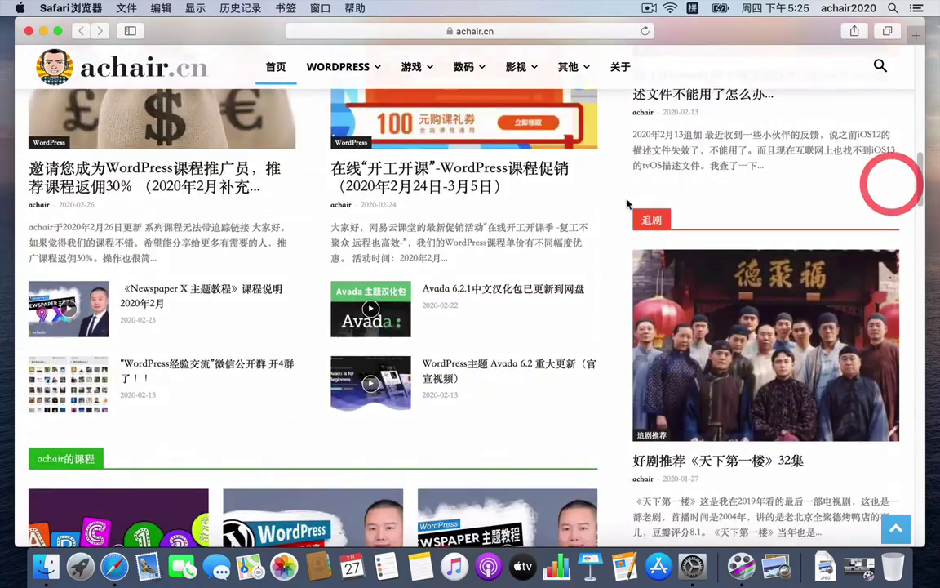
Step: Demonstrate two-finger scrolling on the achair.cn home page in both directions, continuing down to its dark footer area
{"action": "scroll", "coordinate": [562, 209], "scroll_direction": "up", "scroll_amount": 3}
{"action": "scroll", "coordinate": [562, 209], "scroll_direction": "down", "scroll_amount": 3}
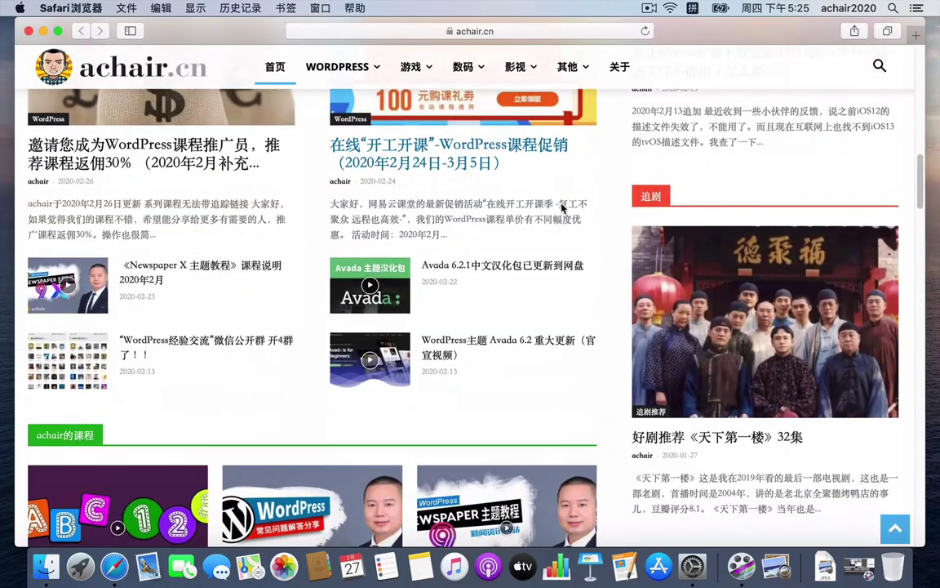
{"action": "scroll", "coordinate": [562, 209], "scroll_direction": "up", "scroll_amount": 5}
{"action": "scroll", "coordinate": [562, 210], "scroll_direction": "down", "scroll_amount": 5}
{"action": "scroll", "coordinate": [561, 210], "scroll_direction": "up", "scroll_amount": 3}
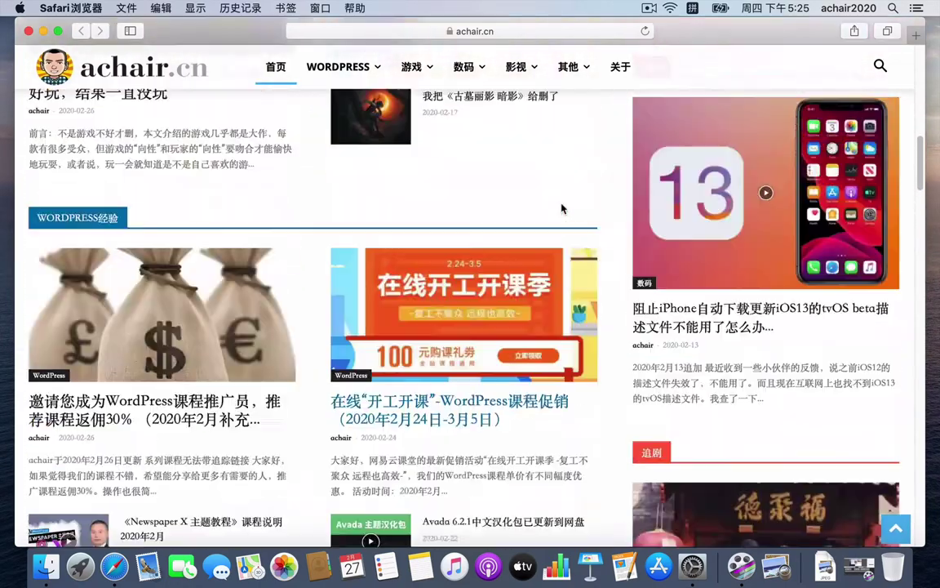
{"action": "scroll", "coordinate": [562, 210], "scroll_direction": "down", "scroll_amount": 1}
{"action": "scroll", "coordinate": [562, 209], "scroll_direction": "down", "scroll_amount": 5}
{"action": "scroll", "coordinate": [562, 209], "scroll_direction": "down", "scroll_amount": 5}
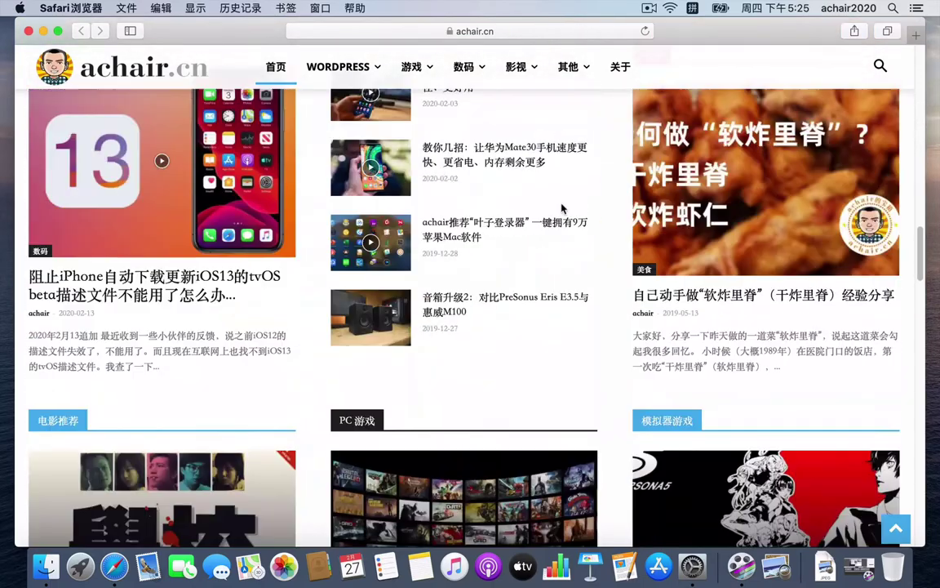
{"action": "scroll", "coordinate": [561, 209], "scroll_direction": "down", "scroll_amount": 4}
{"action": "scroll", "coordinate": [562, 210], "scroll_direction": "down", "scroll_amount": 12}
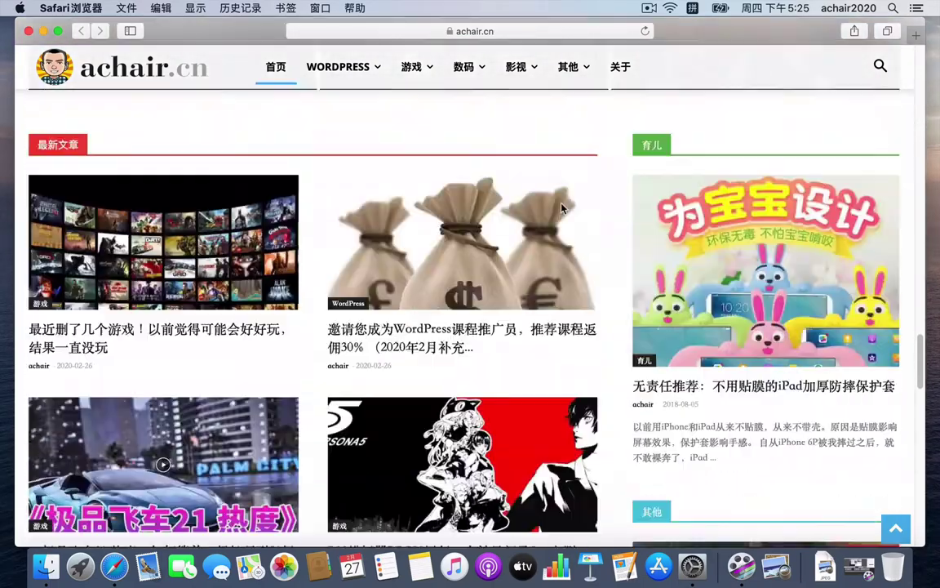
{"action": "scroll", "coordinate": [562, 209], "scroll_direction": "down", "scroll_amount": 8}
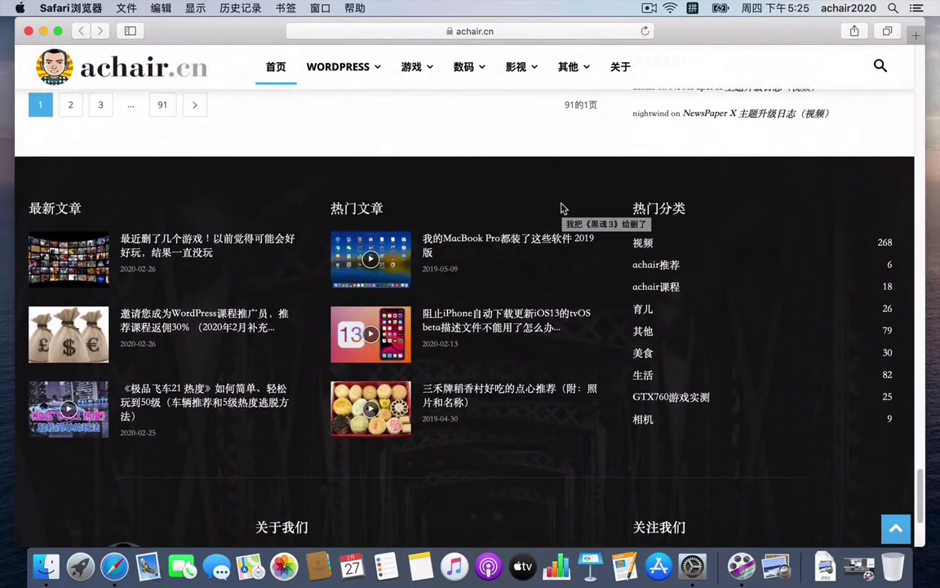
Step: Minimize the Safari window and the Trackpad settings window
{"action": "left_click", "coordinate": [43, 31]}
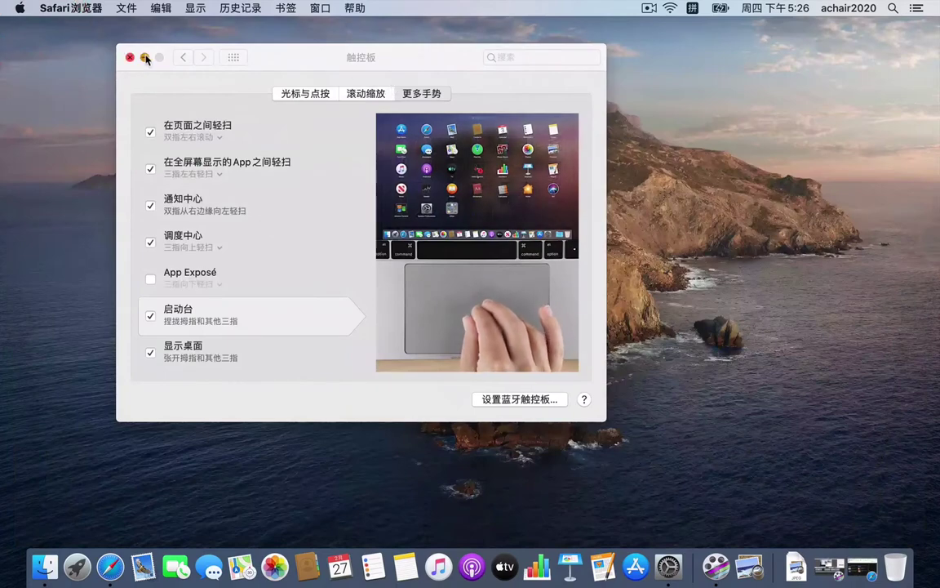
{"action": "left_click", "coordinate": [144, 57]}
Step: Open the railway viaduct photo from Finder's 最近项目 in Preview, zoom in on it and minimize the photo window
{"action": "left_click", "coordinate": [44, 567]}
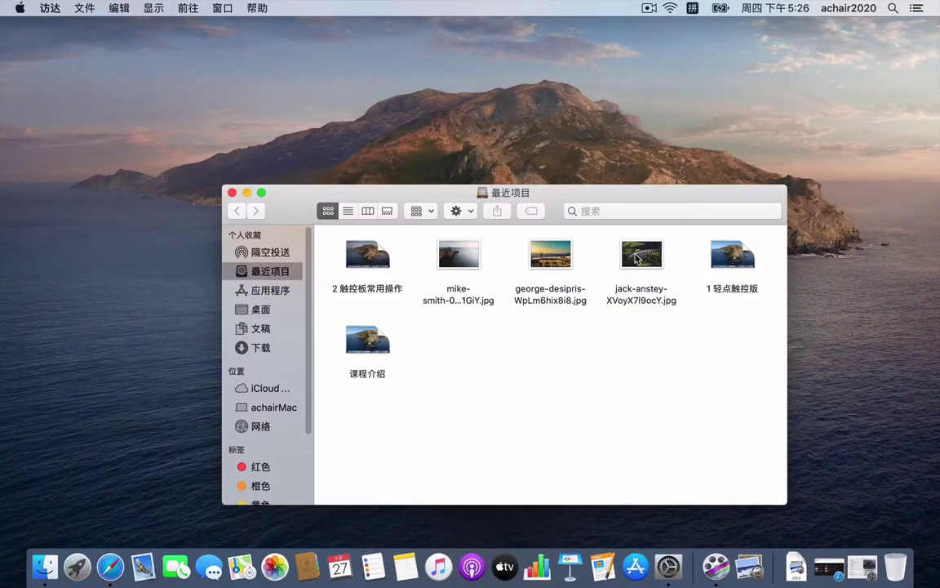
{"action": "double_click", "coordinate": [639, 255]}
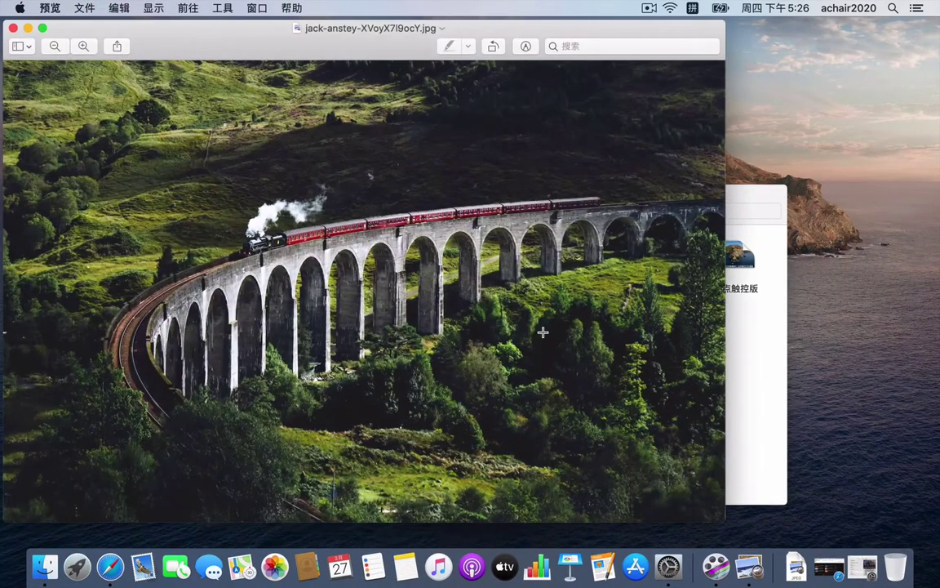
{"action": "scroll", "coordinate": [543, 332], "scroll_direction": "up", "scroll_amount": 5}
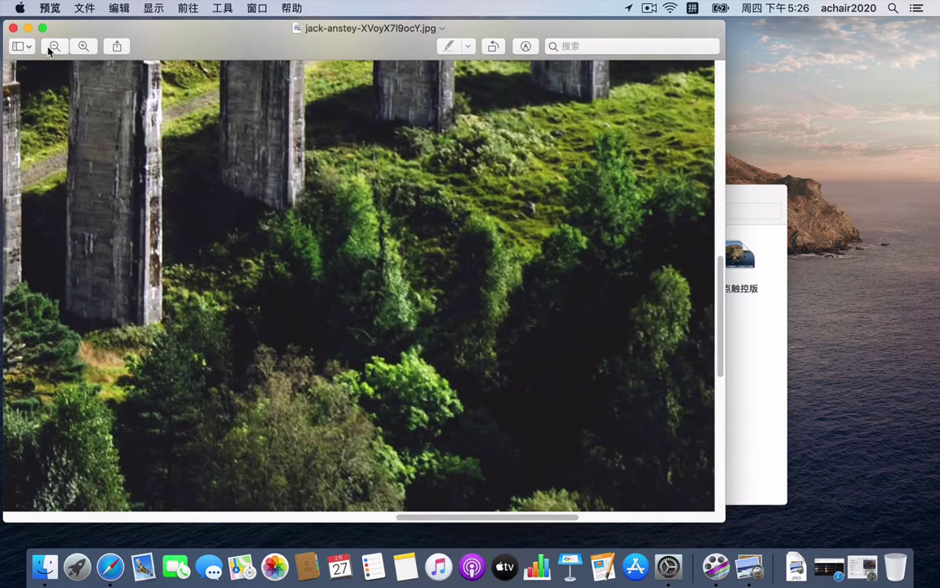
{"action": "left_click", "coordinate": [28, 28]}
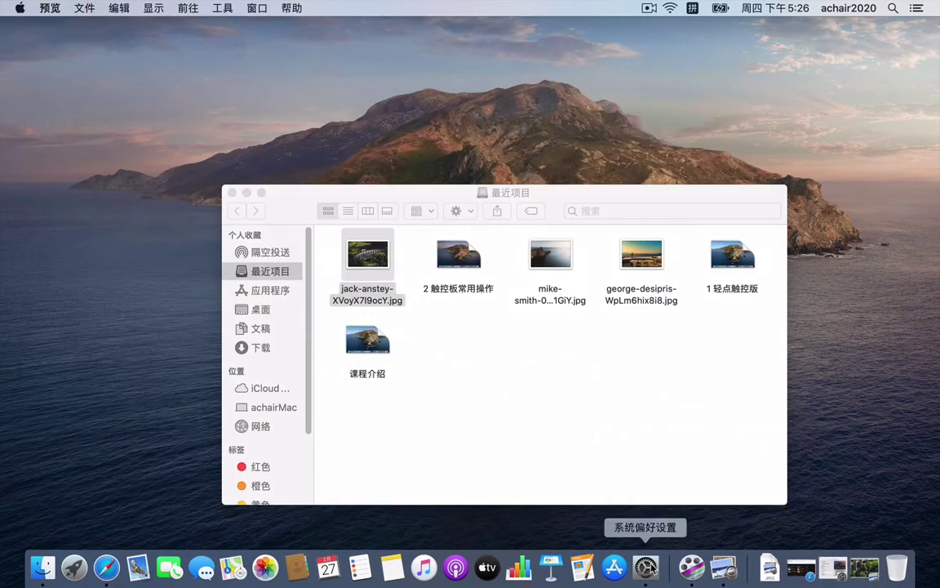
Step: Restore the Trackpad settings, preview the 放大或缩小 gesture under 滚动缩放 and minimize the settings window
{"action": "left_click", "coordinate": [654, 564]}
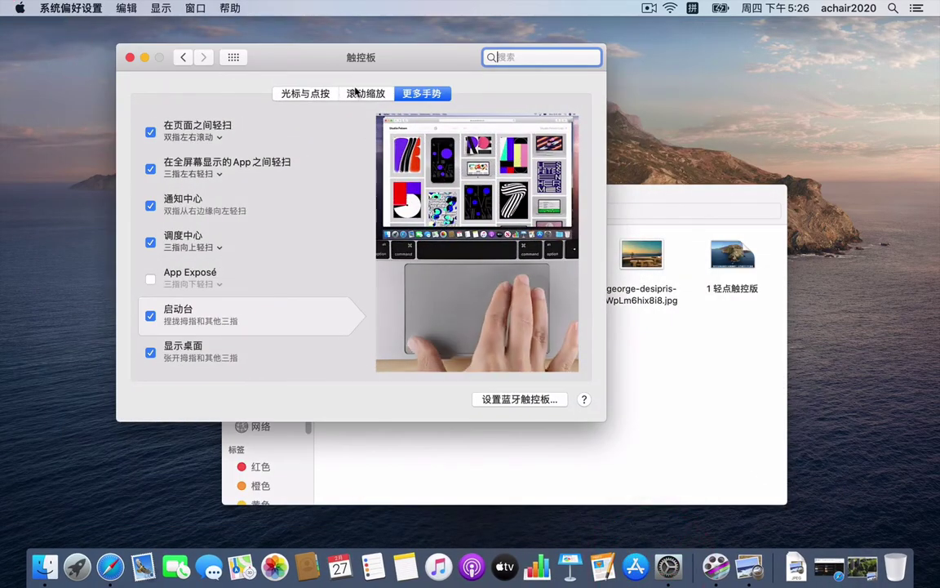
{"action": "left_click", "coordinate": [363, 93]}
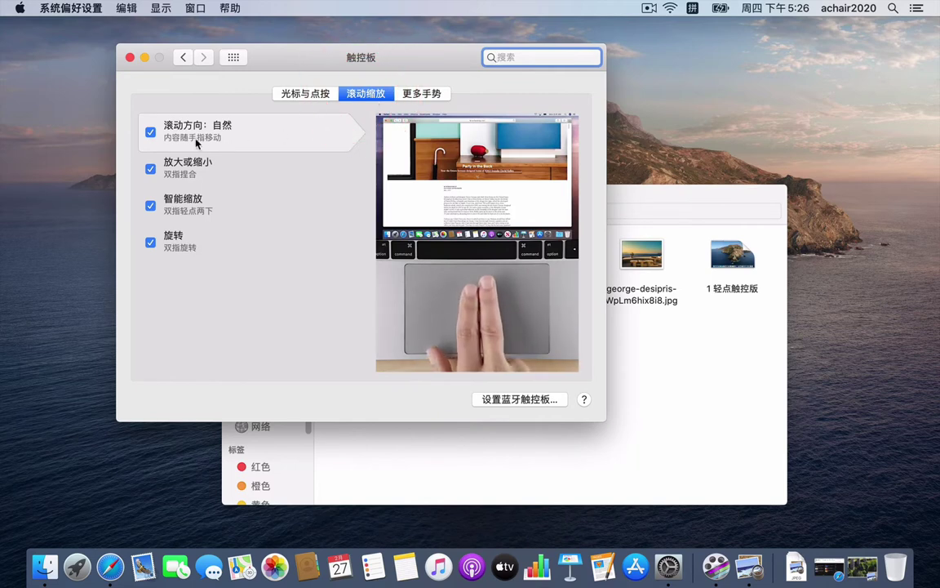
{"action": "left_click", "coordinate": [191, 174]}
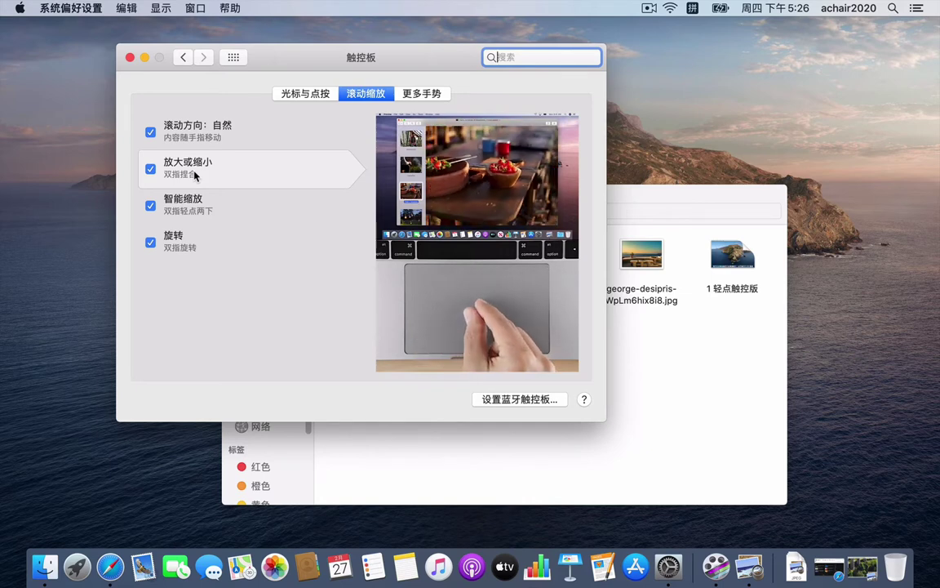
{"action": "left_click", "coordinate": [145, 57]}
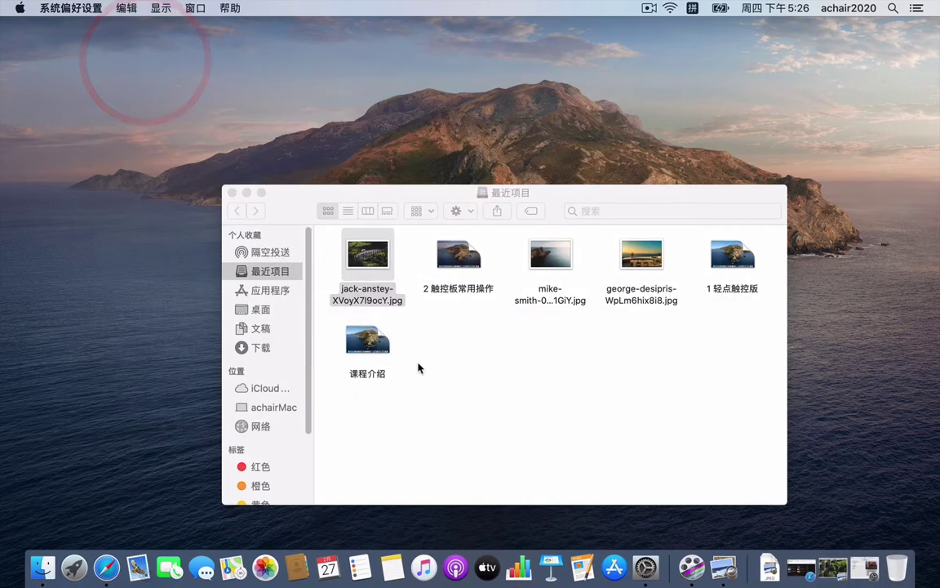
Step: Bring the zoomed viaduct photo back in Preview and pan across it with two fingers to the steam locomotive
{"action": "left_click", "coordinate": [723, 567]}
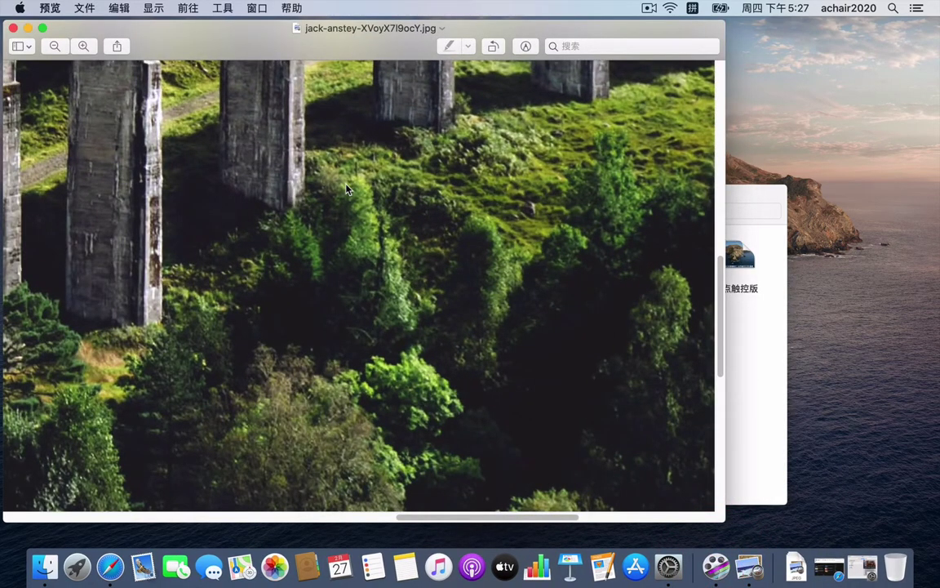
{"action": "scroll", "coordinate": [346, 190], "scroll_direction": "left", "scroll_amount": 5}
{"action": "scroll", "coordinate": [346, 189], "scroll_direction": "up", "scroll_amount": 2}
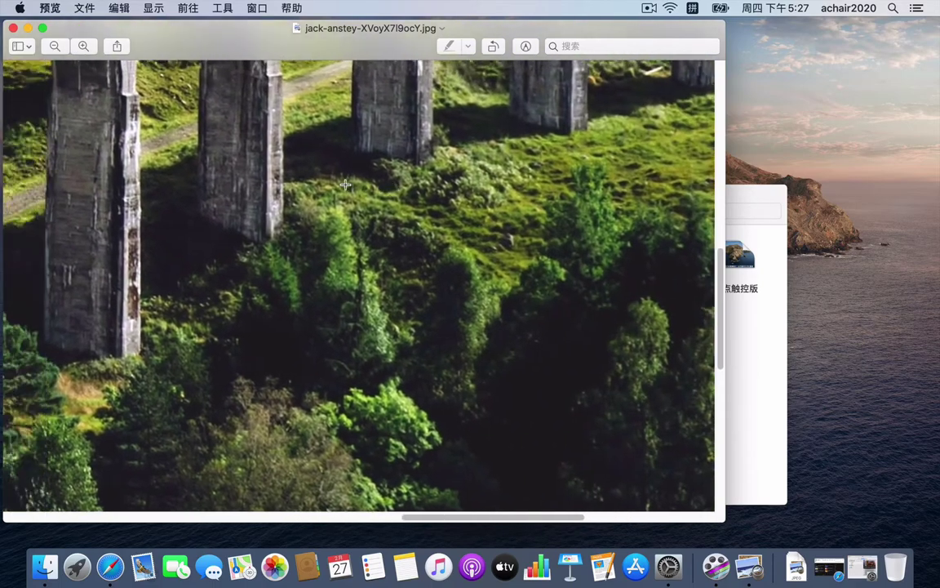
{"action": "scroll", "coordinate": [346, 185], "scroll_direction": "up", "scroll_amount": 5}
{"action": "scroll", "coordinate": [347, 185], "scroll_direction": "down", "scroll_amount": 5}
{"action": "scroll", "coordinate": [346, 185], "scroll_direction": "up", "scroll_amount": 5}
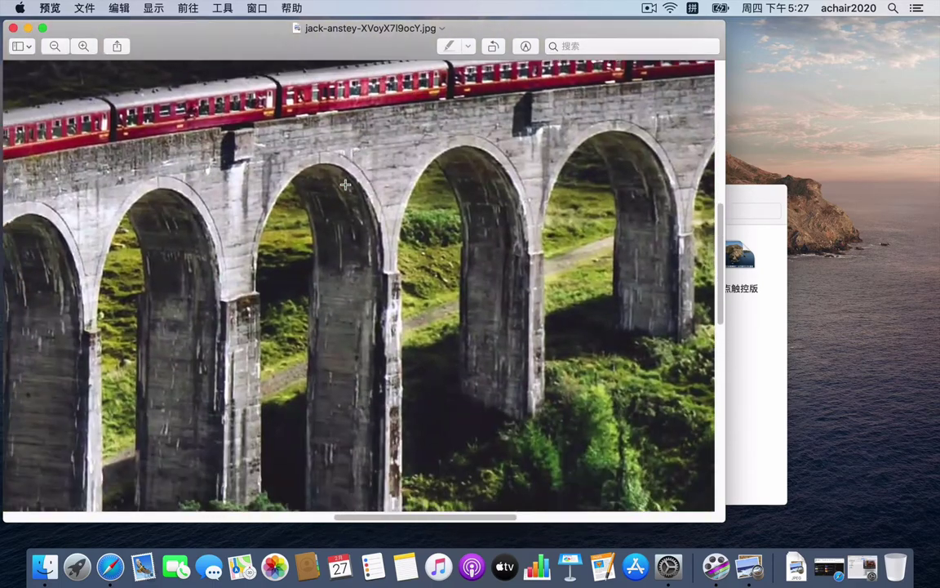
{"action": "scroll", "coordinate": [346, 185], "scroll_direction": "down", "scroll_amount": 5}
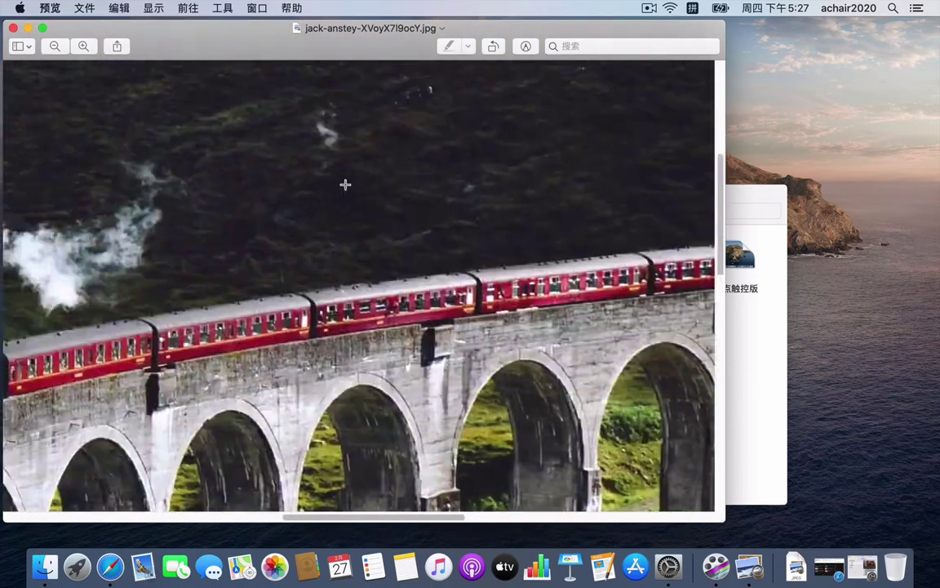
{"action": "scroll", "coordinate": [346, 185], "scroll_direction": "up", "scroll_amount": 5}
{"action": "scroll", "coordinate": [344, 185], "scroll_direction": "left", "scroll_amount": 5}
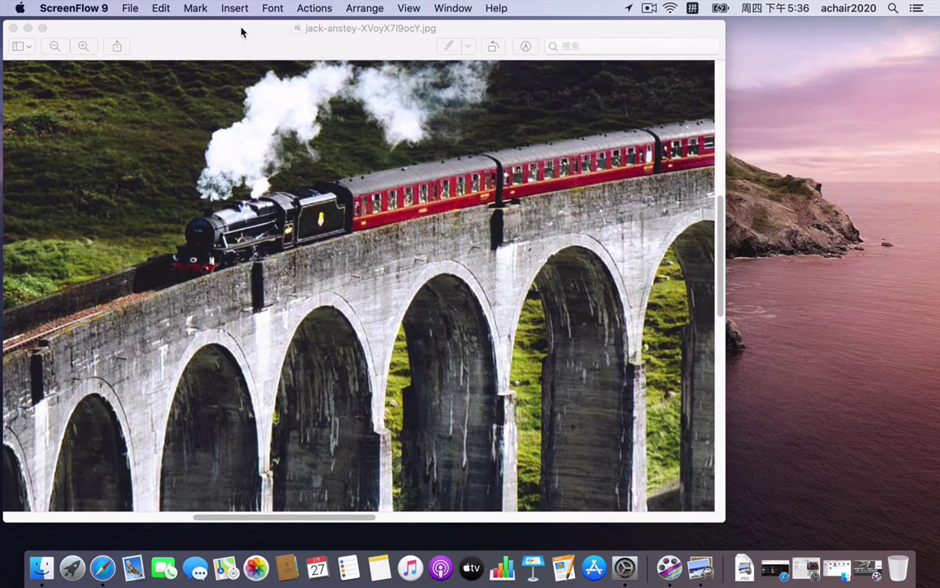
Step: Move the photo window away from the screen edge, open System Preferences and shift its Trackpad window slightly aside
{"action": "left_click", "coordinate": [217, 24]}
{"action": "left_click_drag", "start_coordinate": [217, 24], "coordinate": [302, 18]}
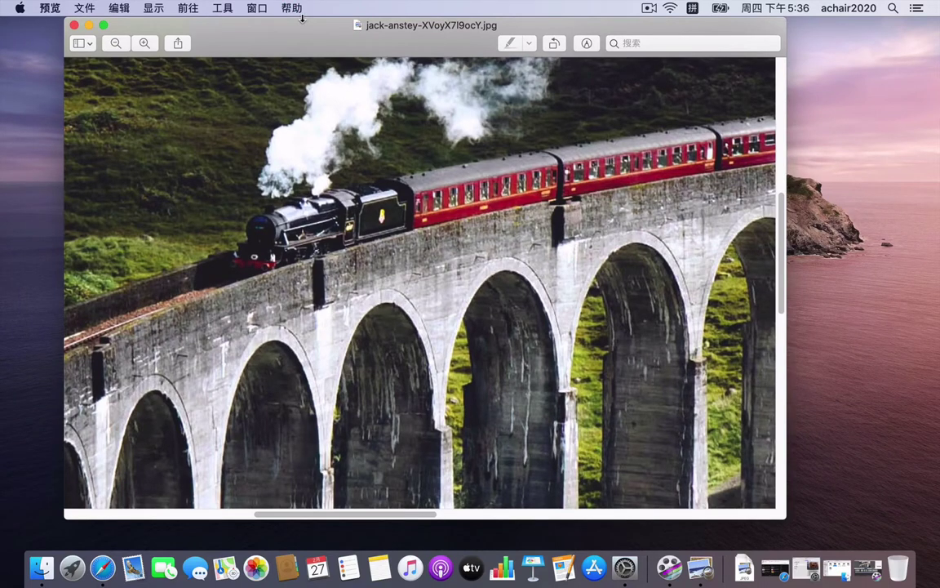
{"action": "left_click", "coordinate": [18, 9]}
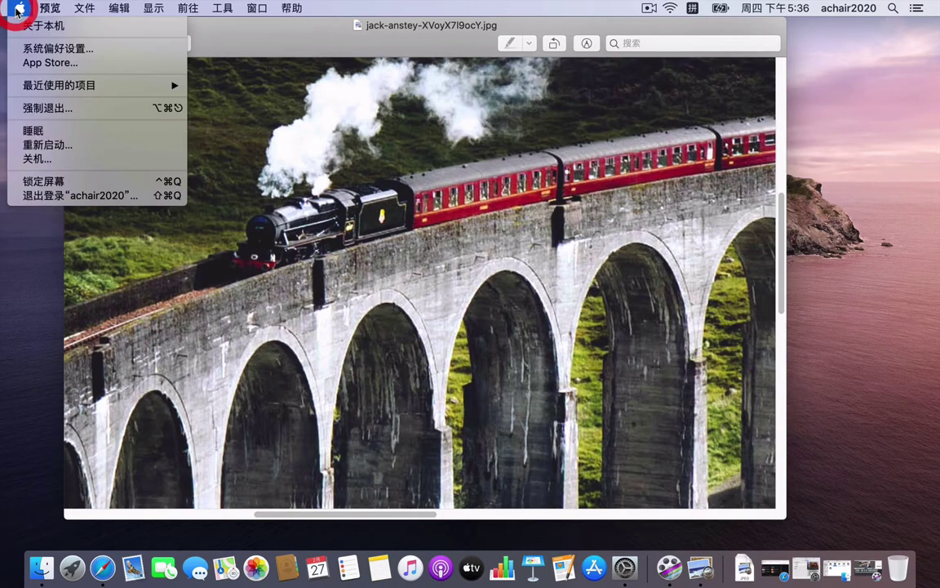
{"action": "left_click", "coordinate": [49, 49]}
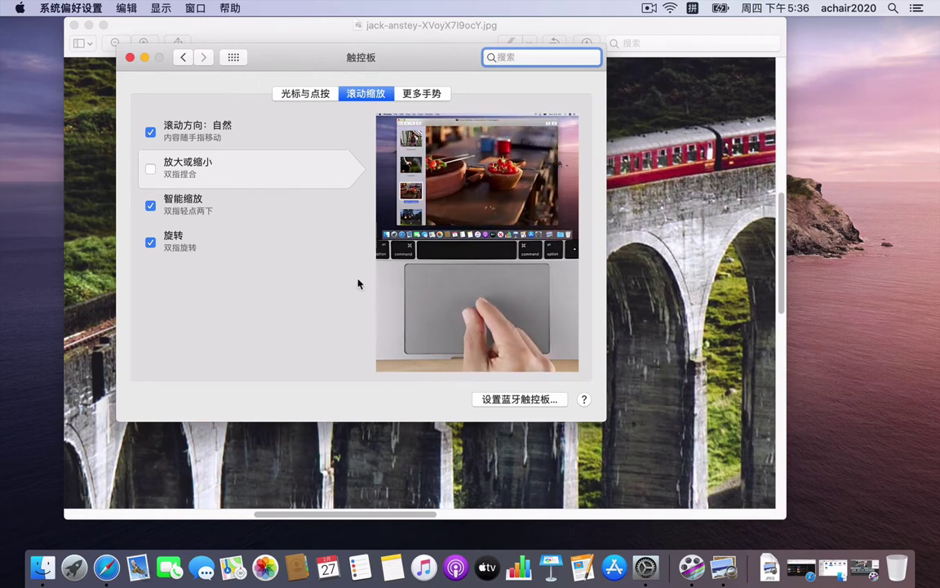
{"action": "left_click_drag", "start_coordinate": [262, 61], "coordinate": [293, 60]}
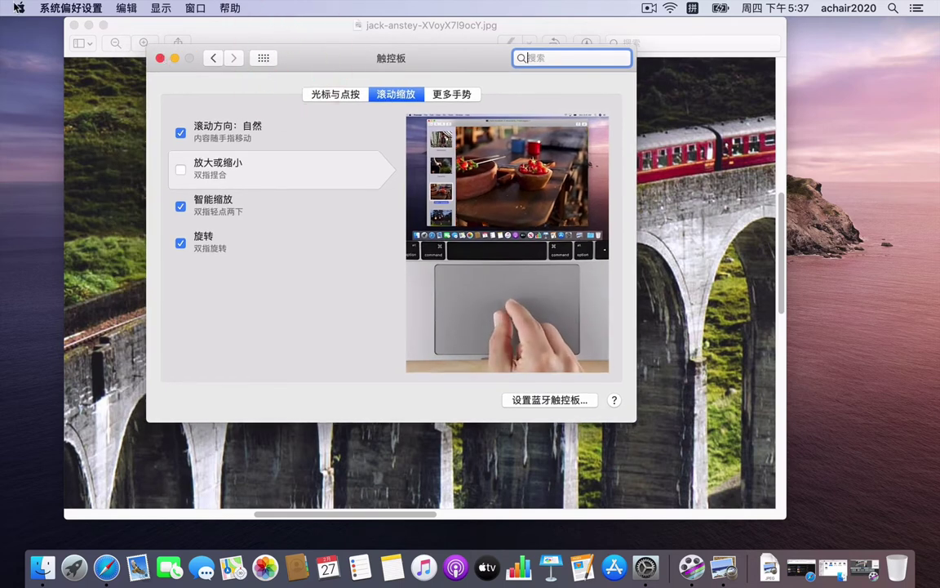
Step: Open the trackpad options (触控板选项) in the 指针控制 section of the 辅助功能 preferences
{"action": "left_click", "coordinate": [265, 59]}
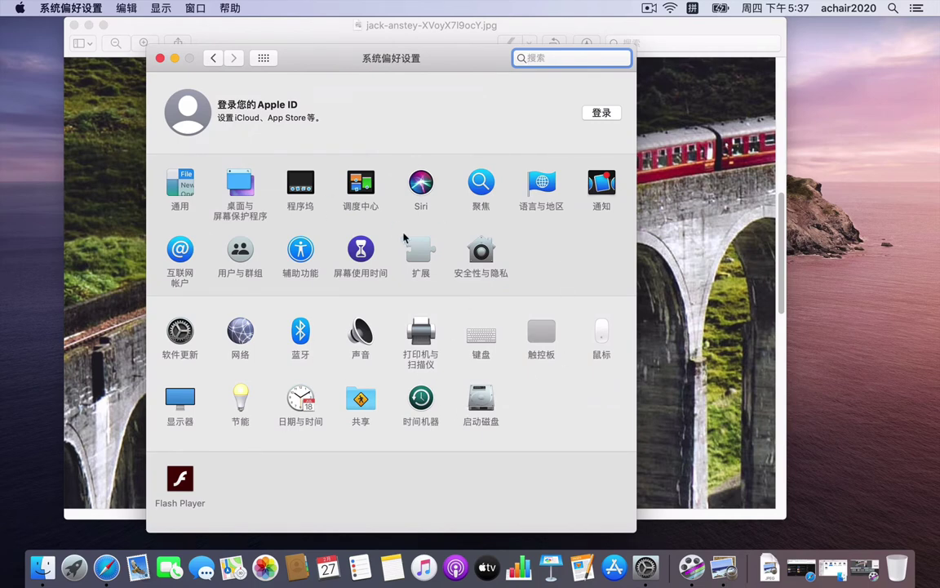
{"action": "left_click", "coordinate": [300, 252]}
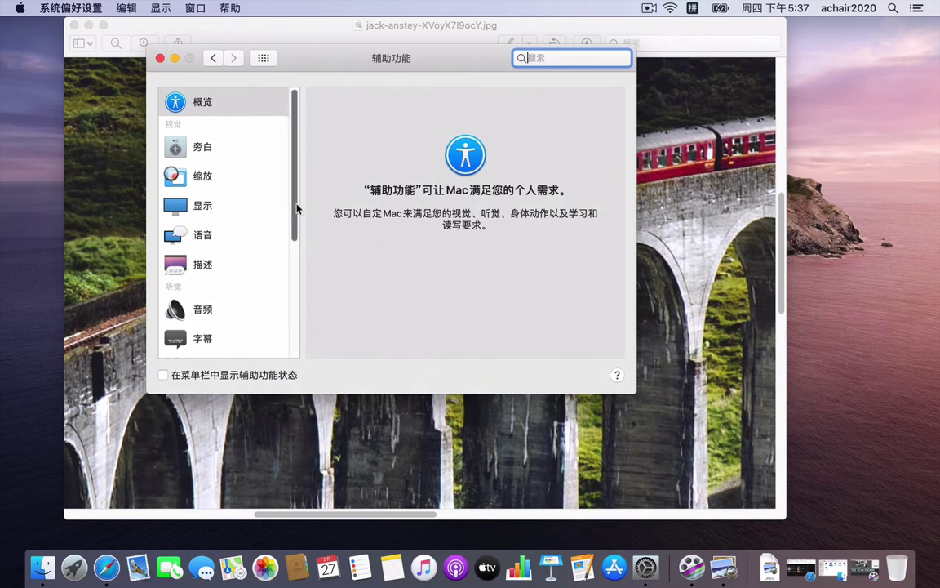
{"action": "scroll", "coordinate": [296, 261], "scroll_direction": "down", "scroll_amount": 5}
{"action": "scroll", "coordinate": [291, 287], "scroll_direction": "down", "scroll_amount": 3}
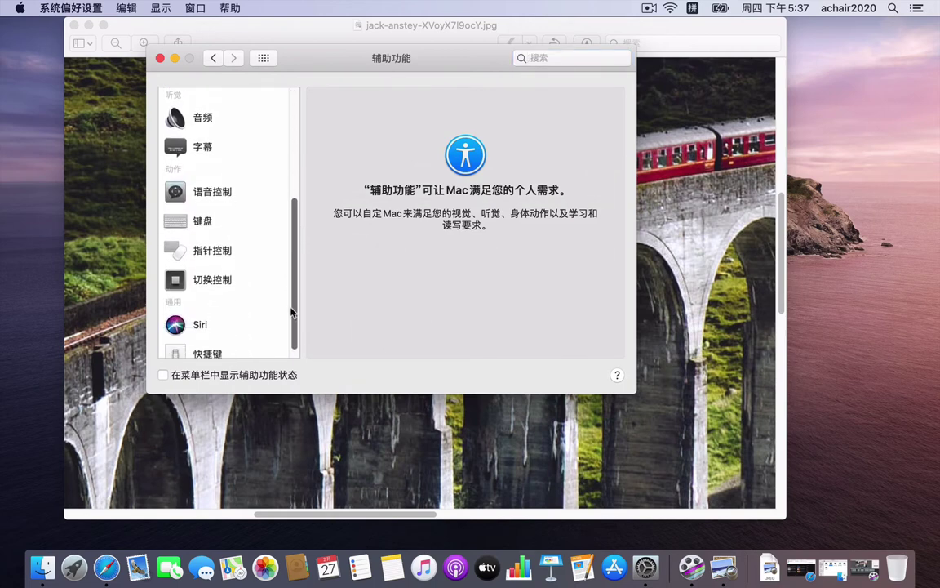
{"action": "left_click", "coordinate": [171, 240]}
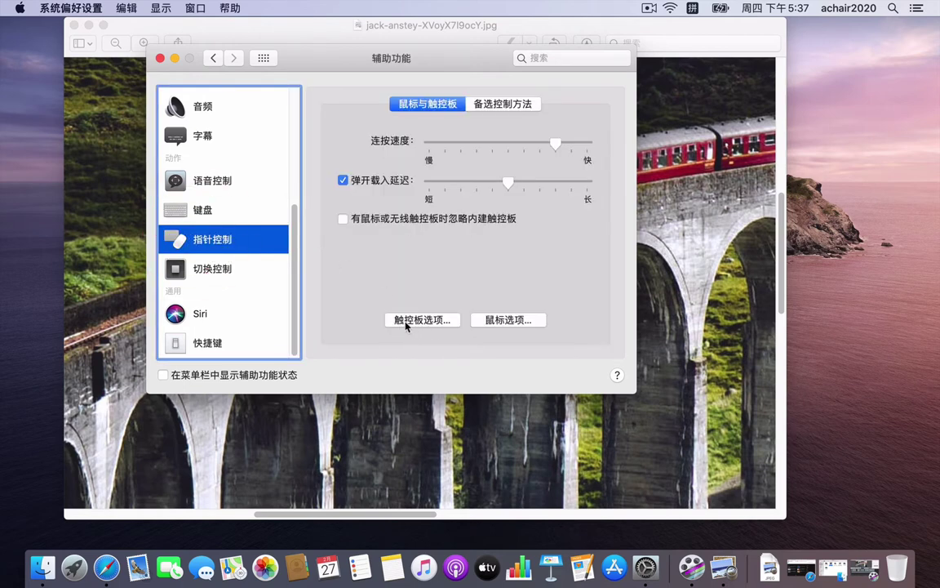
{"action": "left_click", "coordinate": [429, 323]}
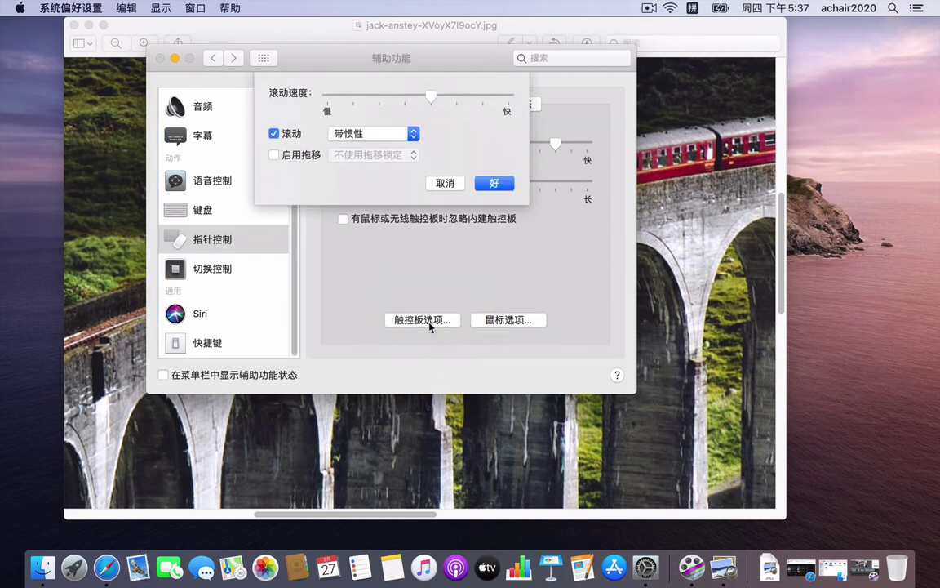
Step: Enable trackpad dragging (启用拖移) with the three-finger drag option (三指拖移) and accept the trackpad options
{"action": "left_click", "coordinate": [275, 156]}
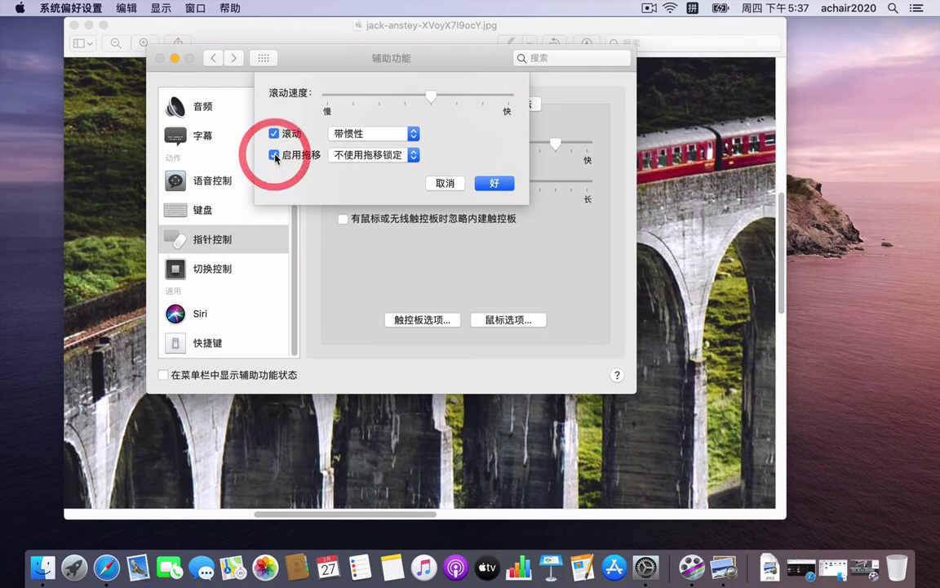
{"action": "left_click", "coordinate": [378, 159]}
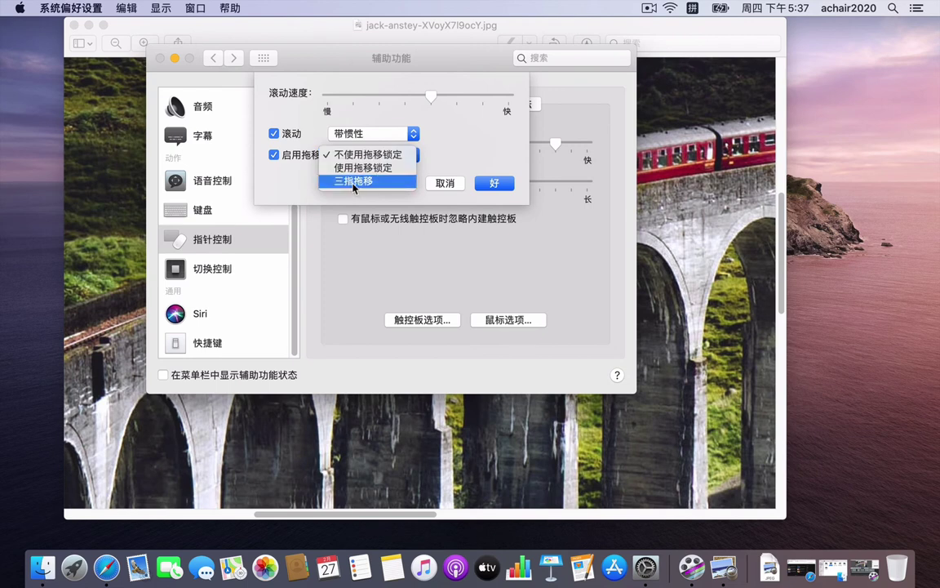
{"action": "left_click", "coordinate": [354, 182]}
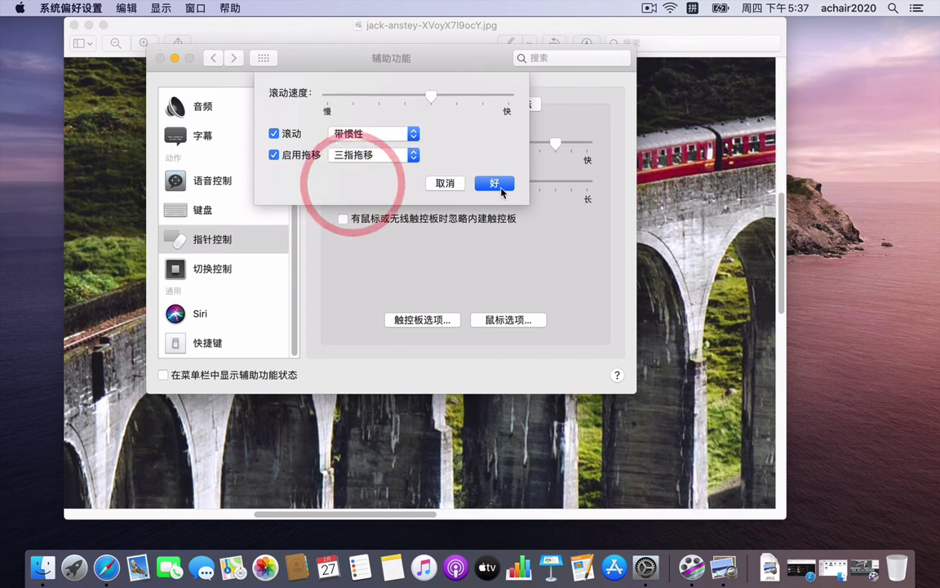
{"action": "left_click", "coordinate": [495, 184]}
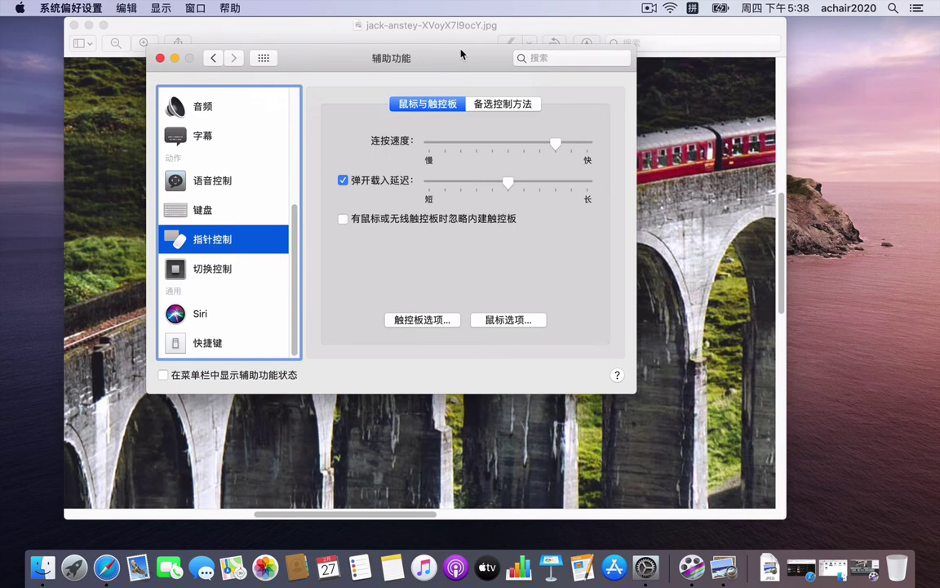
Step: Try out three-finger dragging by moving the 辅助功能 window around over the photo, leaving it near the middle of the screen
{"action": "left_click_drag", "start_coordinate": [461, 54], "coordinate": [506, 107]}
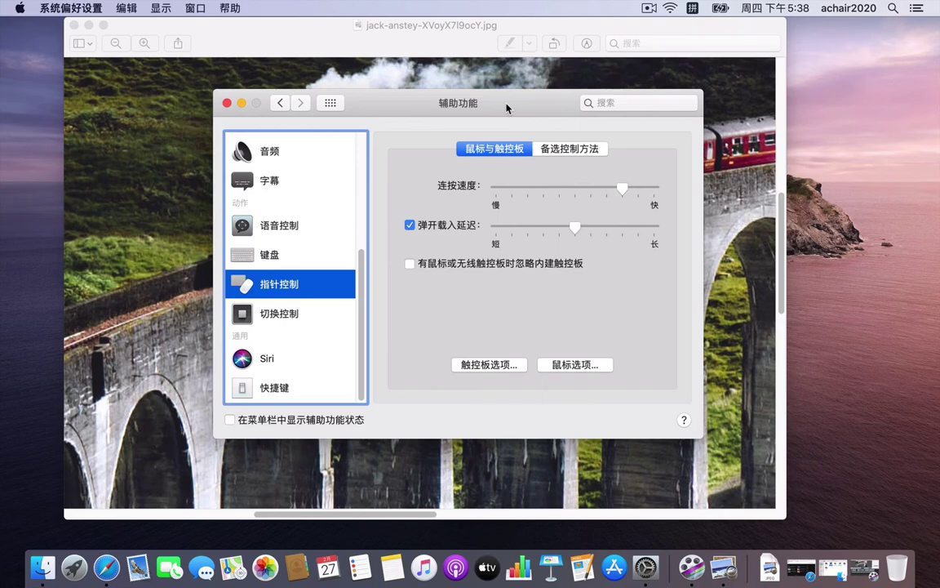
{"action": "left_click_drag", "start_coordinate": [506, 108], "coordinate": [474, 120]}
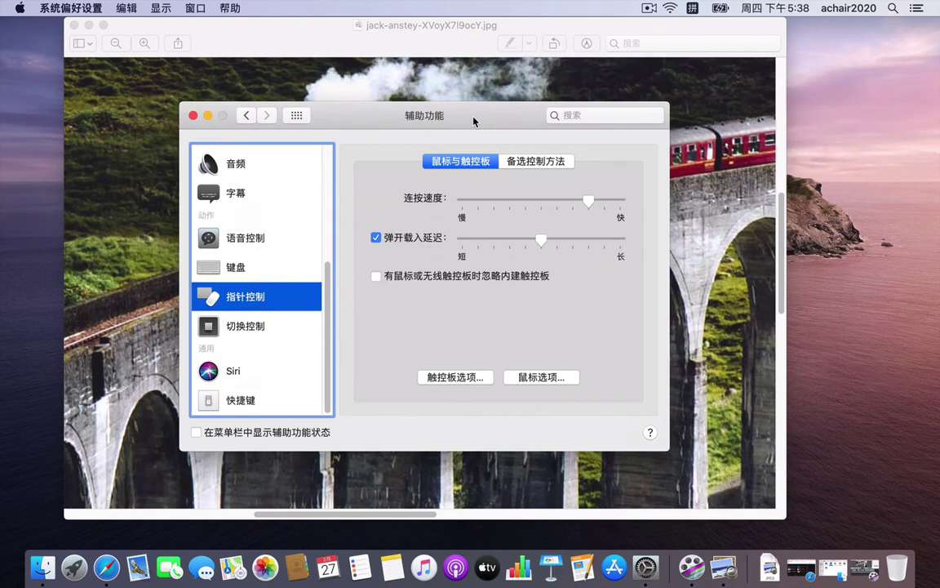
{"action": "mouse_move", "coordinate": [473, 121]}
{"action": "left_mouse_down"}
{"action": "mouse_move", "coordinate": [560, 106]}
{"action": "mouse_move", "coordinate": [491, 129]}
{"action": "left_mouse_up"}
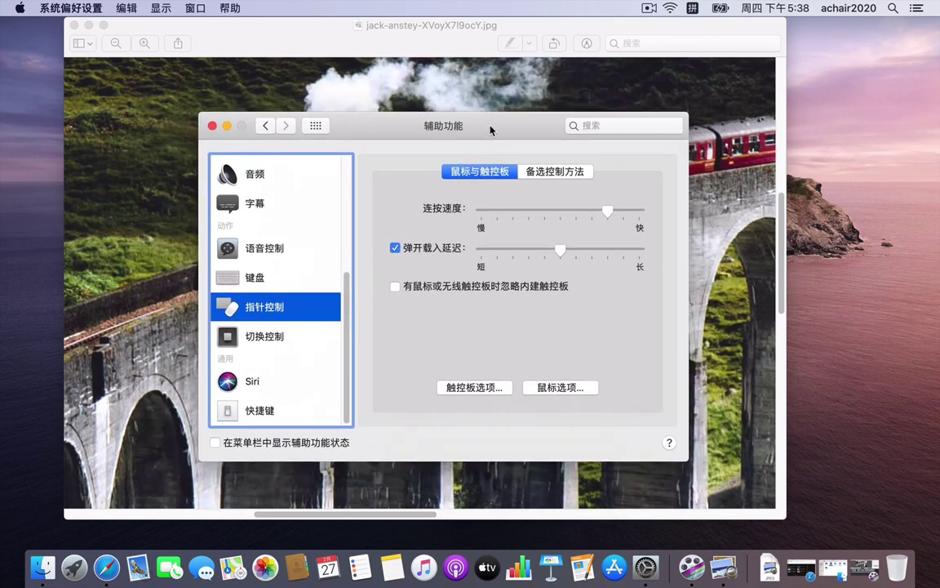
{"action": "left_click", "coordinate": [491, 129]}
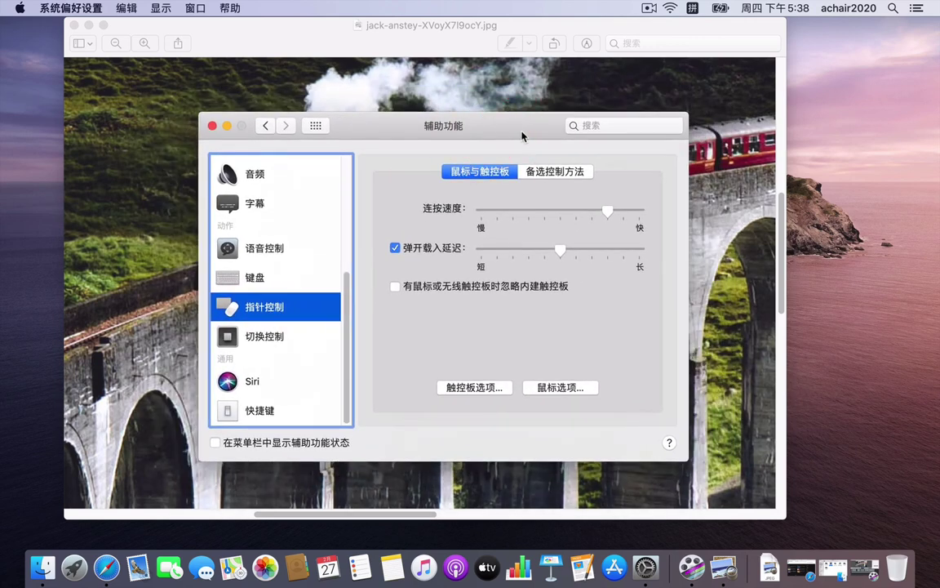